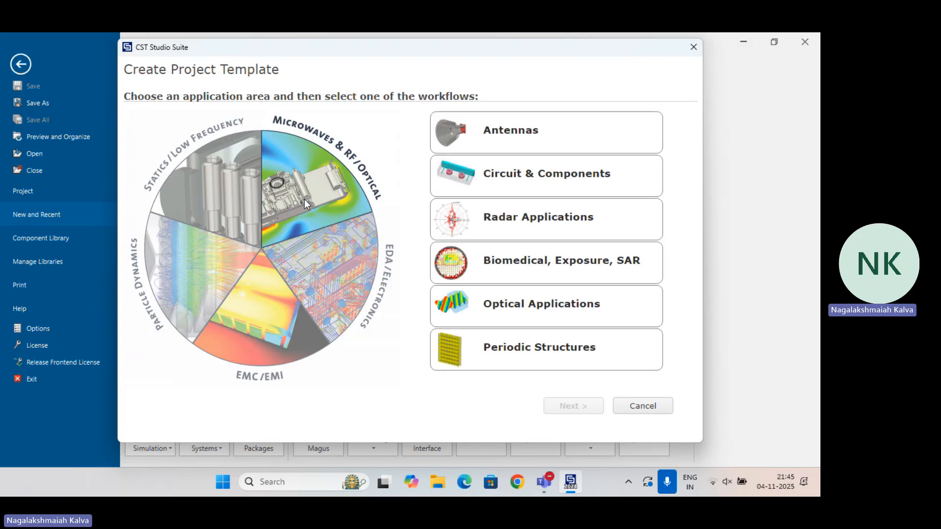
Start the project template in the Microwaves & RF/Optical area with the Antennas application and the Wire workflow
left_click(472, 139)
left_click(568, 408)
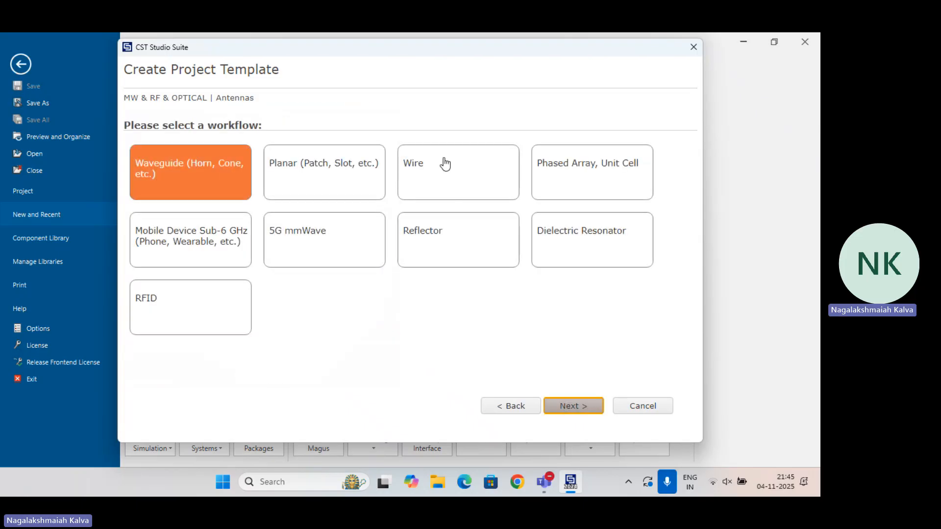
left_click(446, 169)
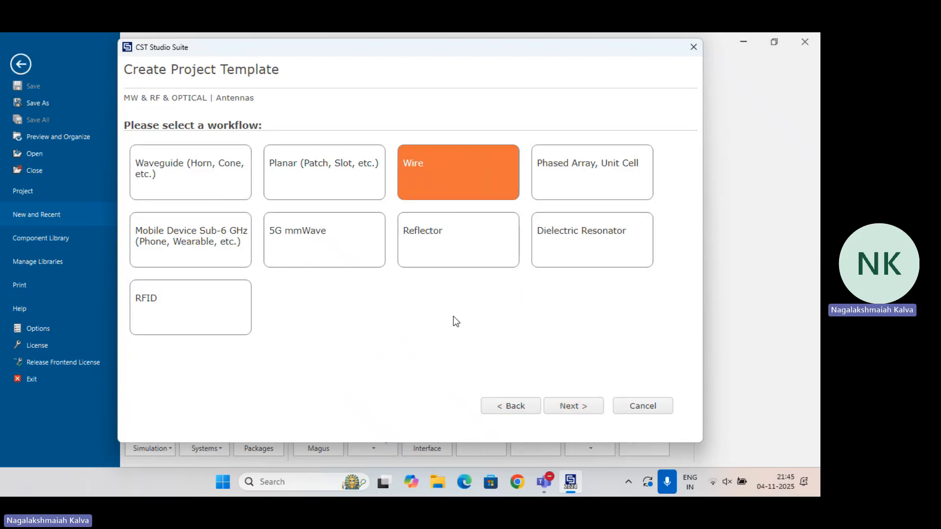
left_click(590, 412)
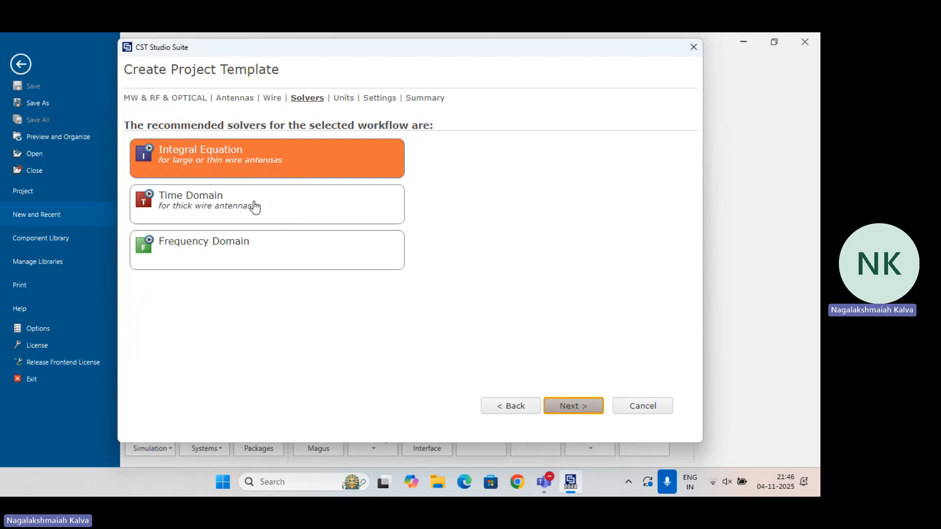
Choose the Time Domain solver for the template and accept the default units of mm, GHz, ns and °C
left_click(254, 208)
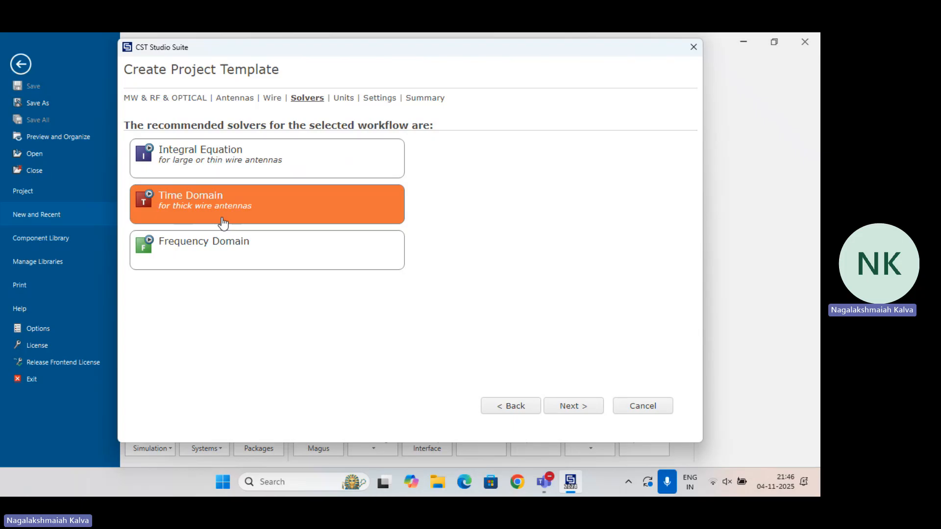
left_click(574, 407)
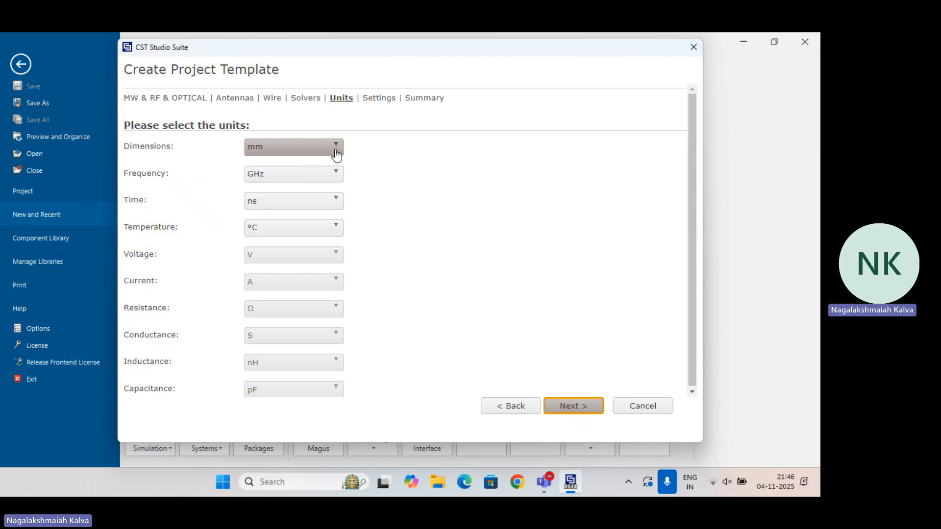
left_click(588, 416)
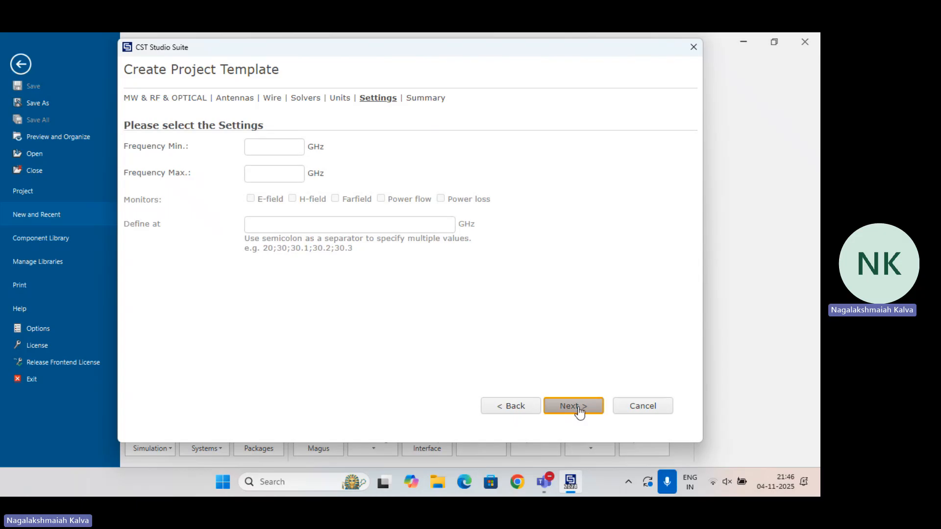
Set the frequency range to 1.5–3.3 GHz, enable E-field, H-field and Farfield monitors at 1.5;2.4;3.3 GHz, and create the template
left_click(285, 149)
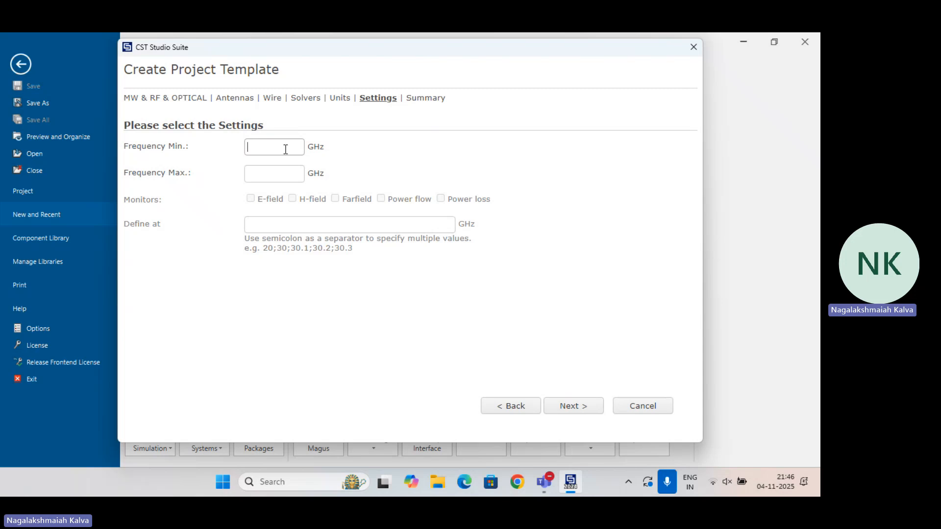
type("1.5")
type("3.3")
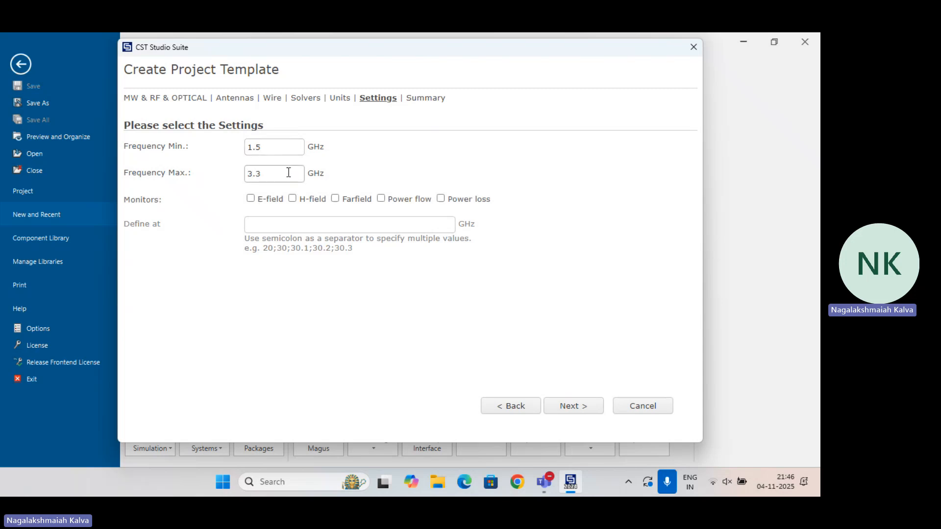
left_click(251, 198)
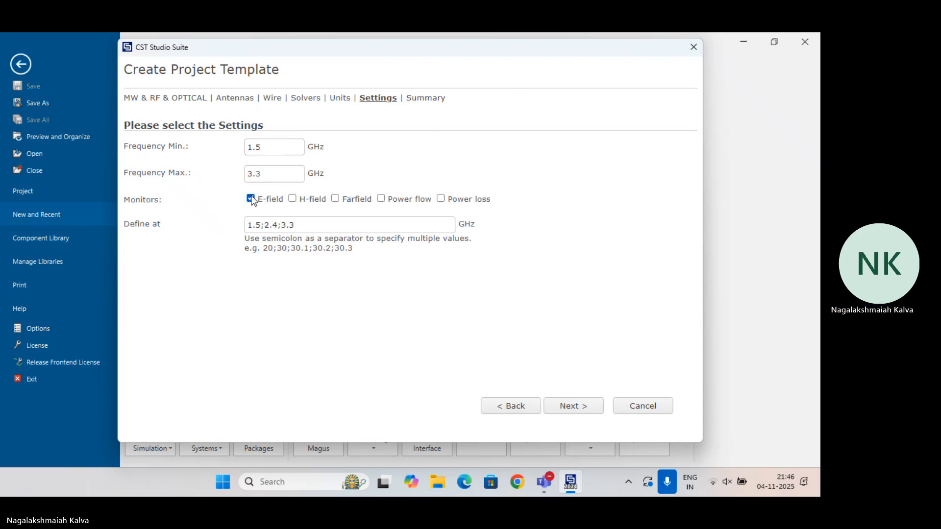
left_click(292, 198)
left_click(571, 411)
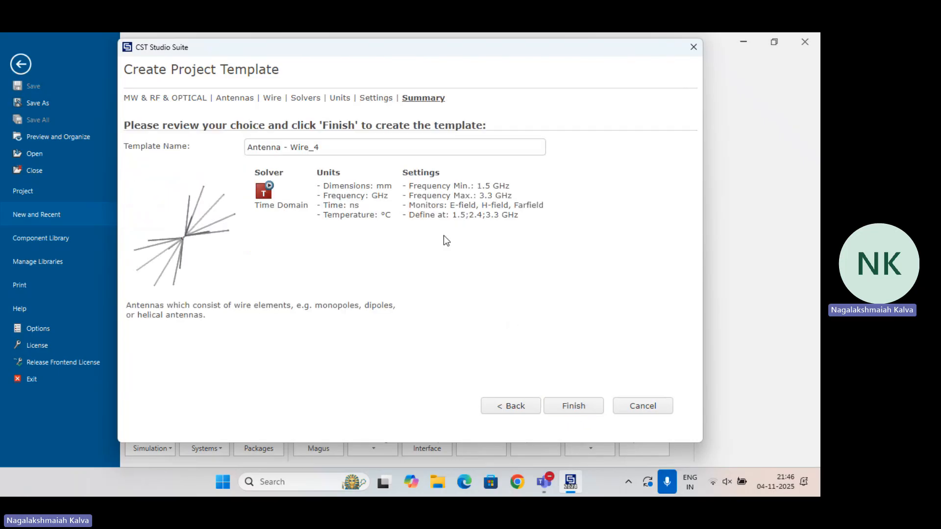
left_click(569, 407)
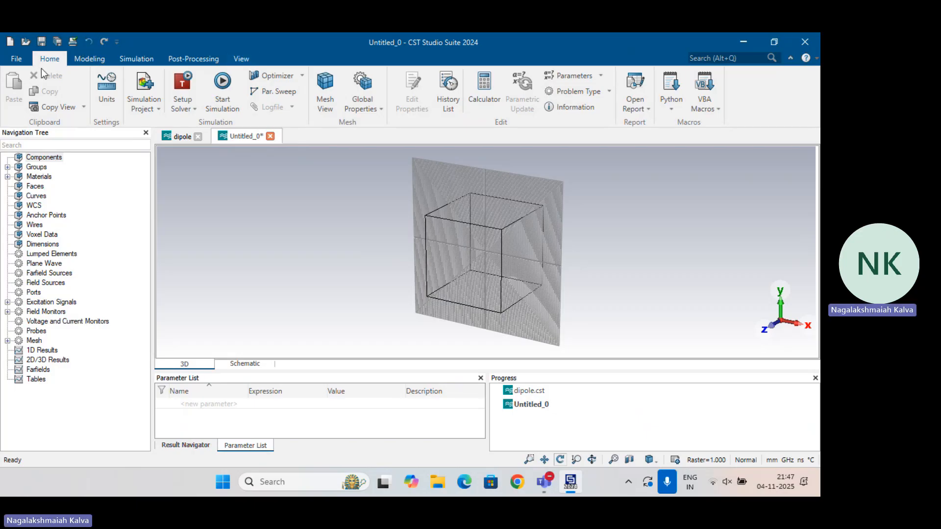
Begin a numerically defined cylinder and name it "Bottom cylinder"
left_click(81, 63)
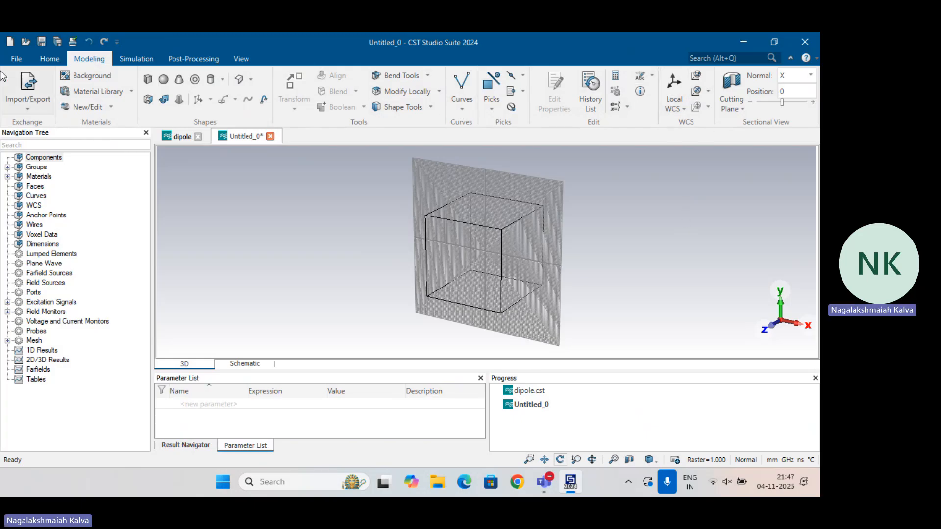
left_click(211, 83)
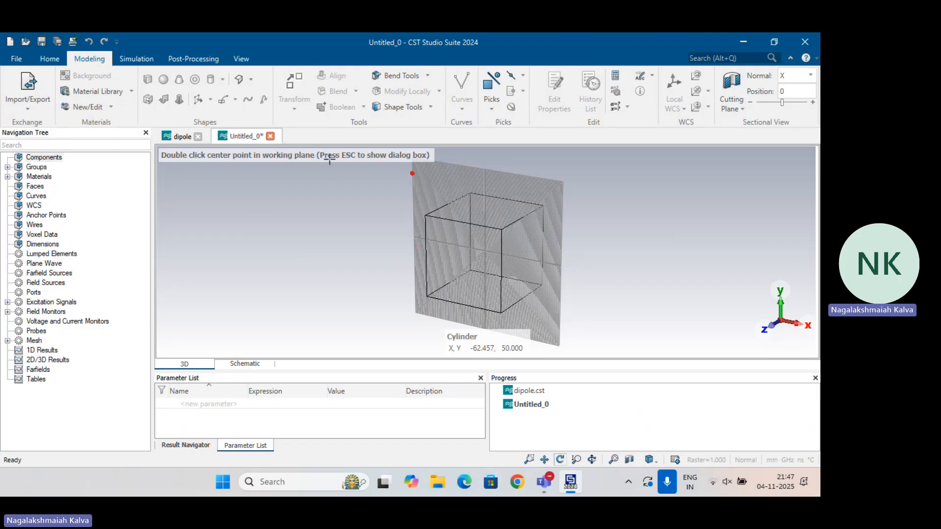
key("Escape")
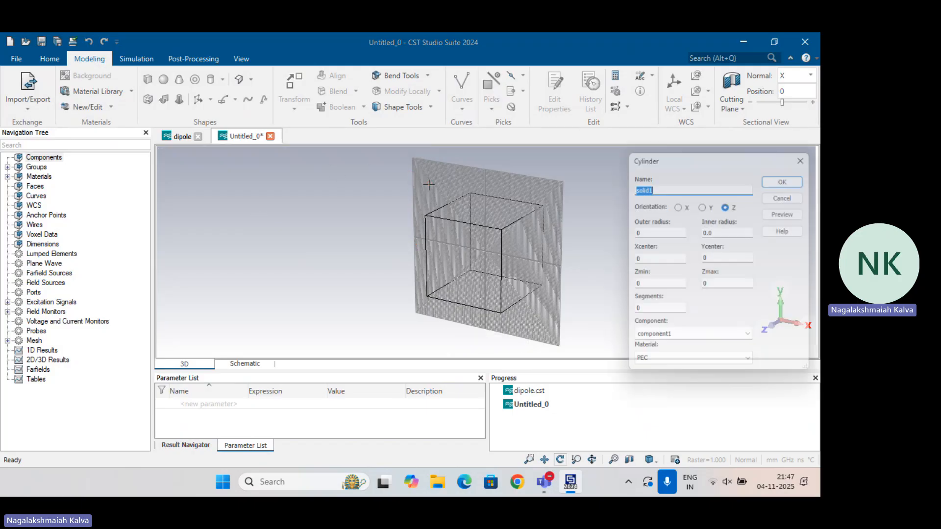
left_click_drag(705, 163, 412, 134)
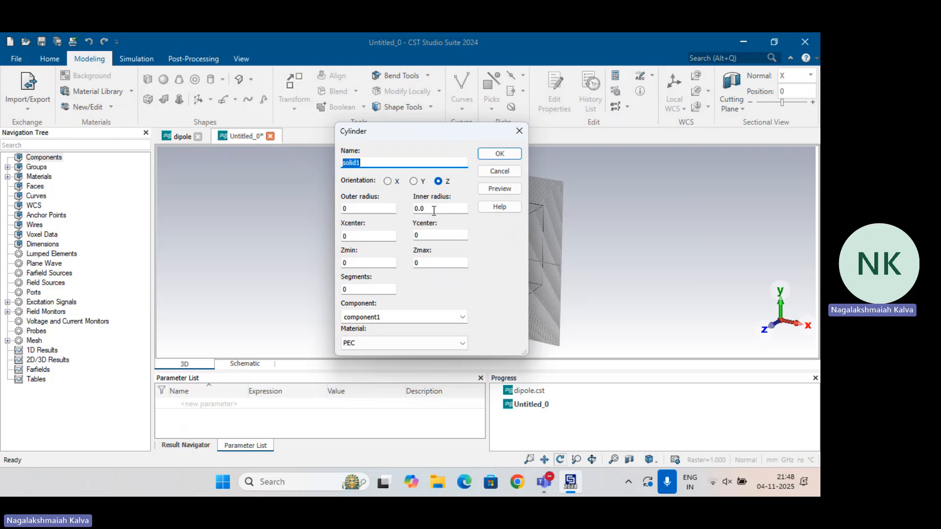
type("Bot")
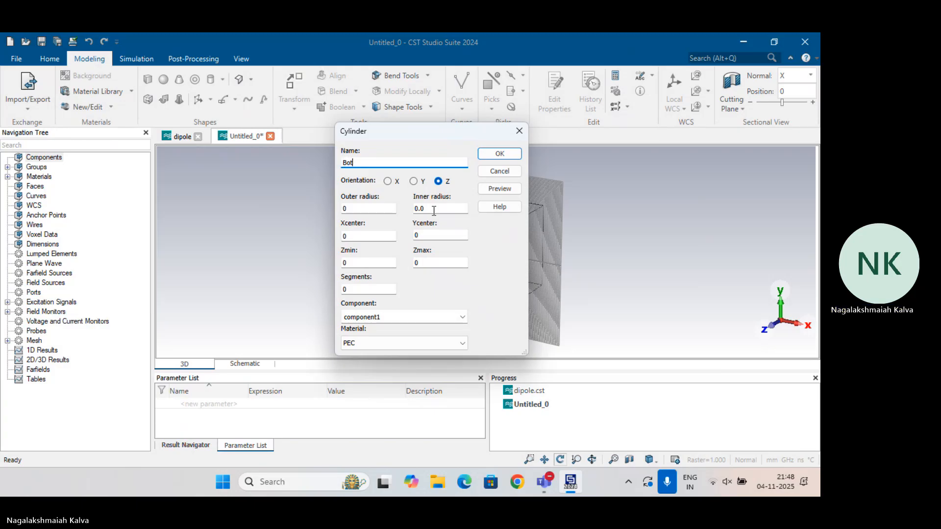
type("tom")
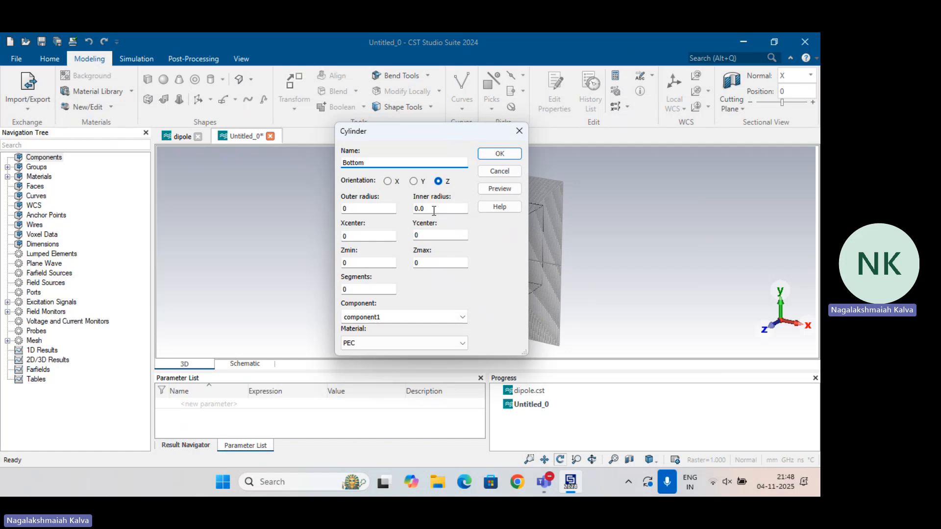
type("cyl")
type("inder")
key("Tab")
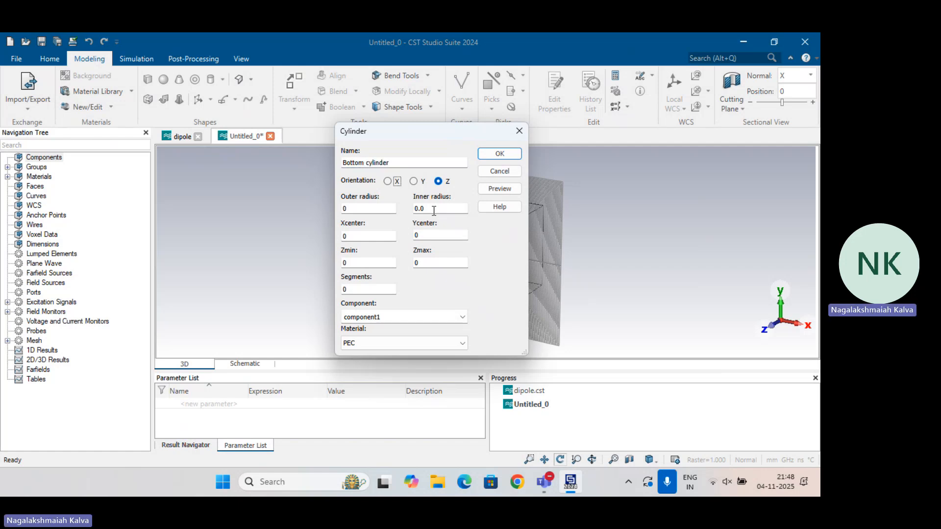
Set the cylinder's outer radius to r, its Zmin to -gap and its Zmax to -gap-length/2
key("Tab")
type("r")
key("Tab")
key("Tab")
key("Tab")
key("Tab")
type("-gap")
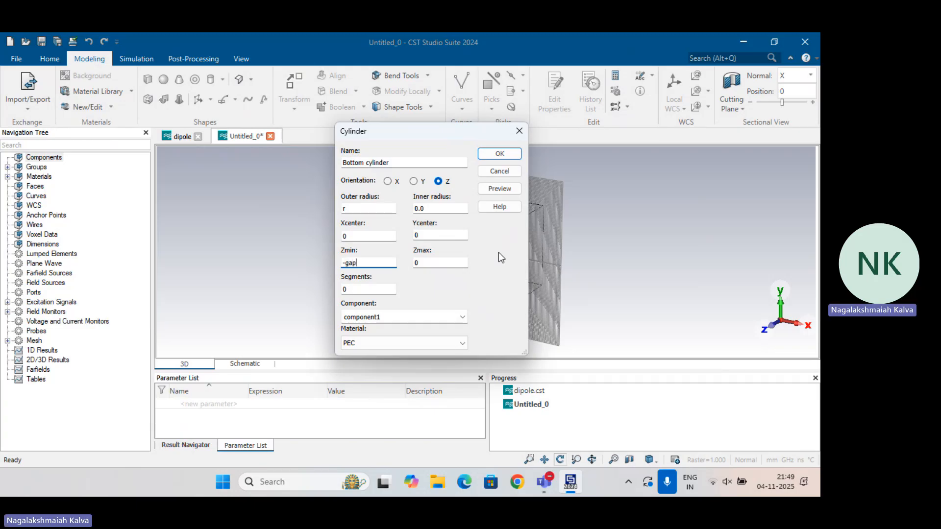
key("Tab")
type("-gap-length/2")
Load Aluminum from the material library as the cylinder's material
left_click(380, 343)
left_click(387, 364)
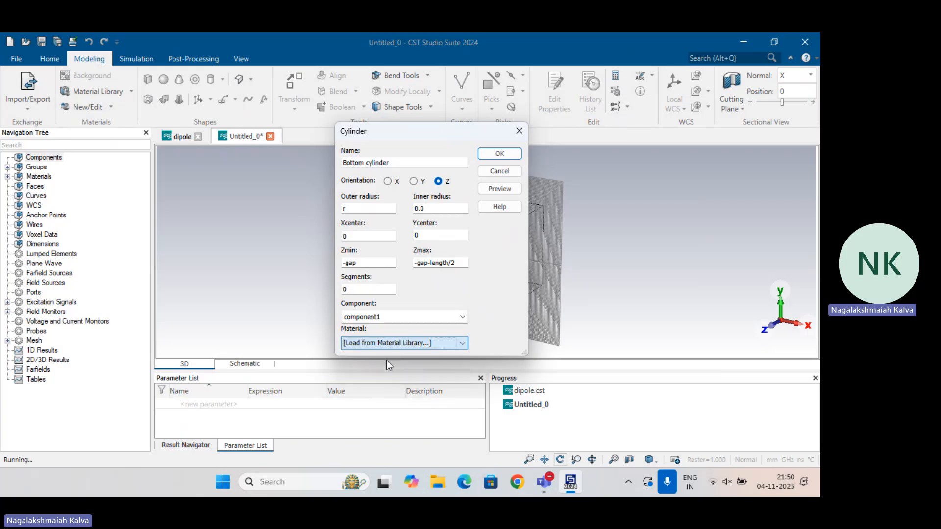
left_click(374, 96)
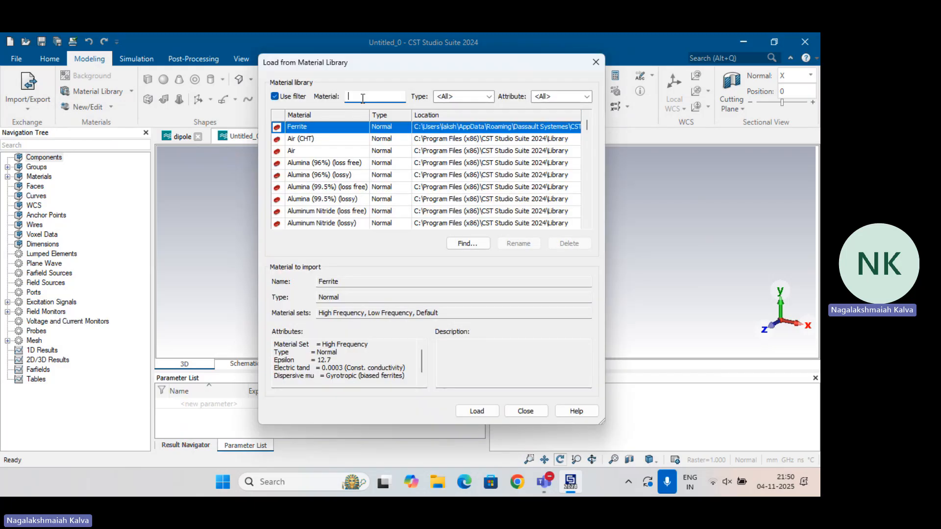
type("alum")
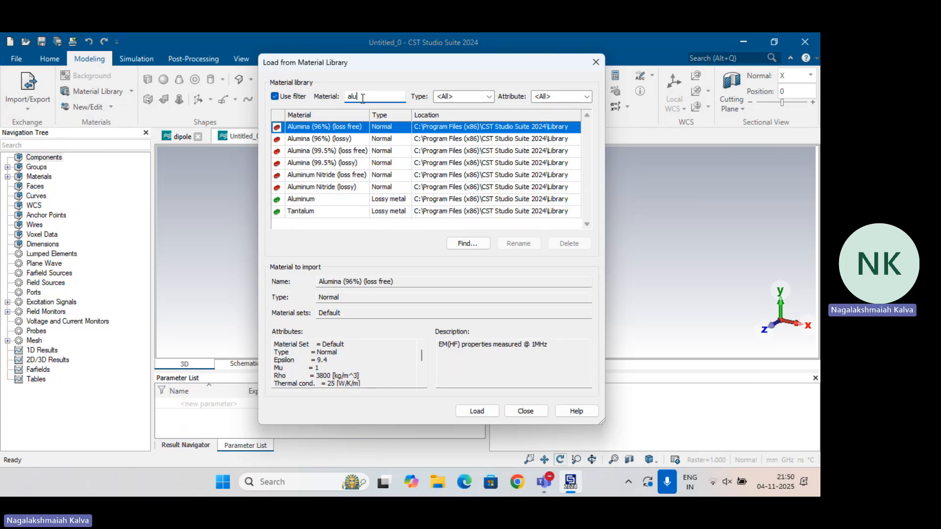
left_click(319, 201)
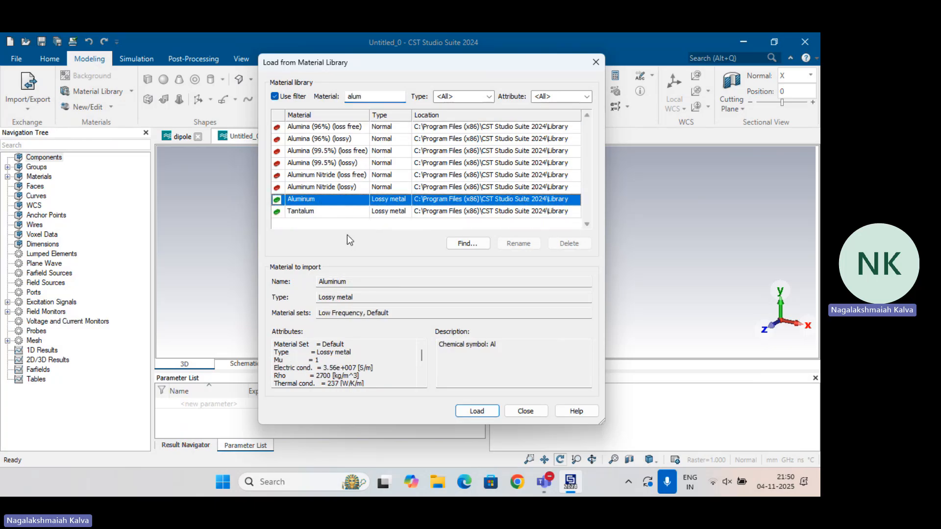
left_click(477, 412)
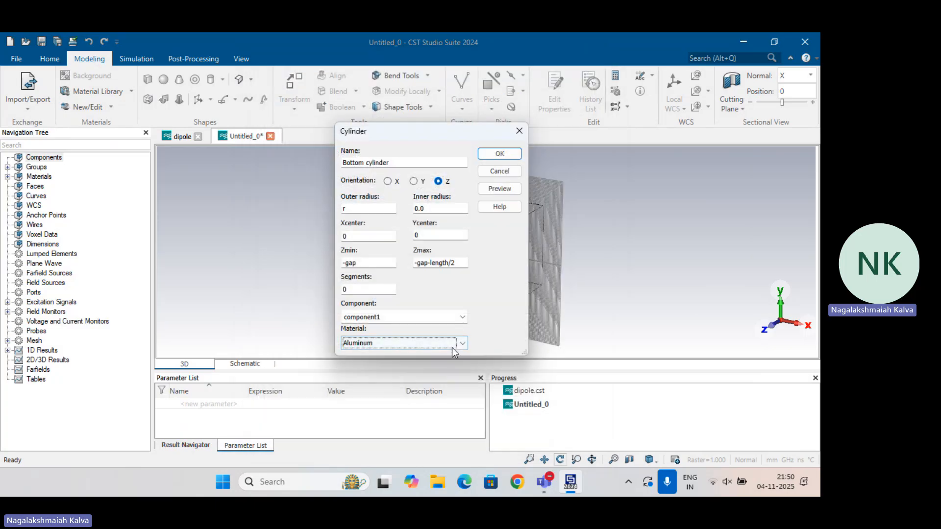
Create the cylinder, defining its missing parameters as r = 2, gap = 1 and length = 62.5
left_click(487, 154)
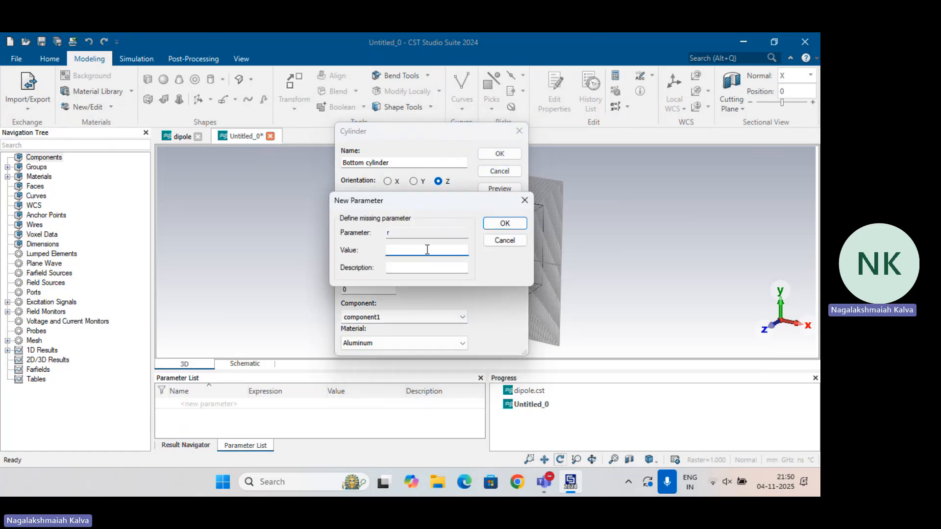
type("2")
key("Return")
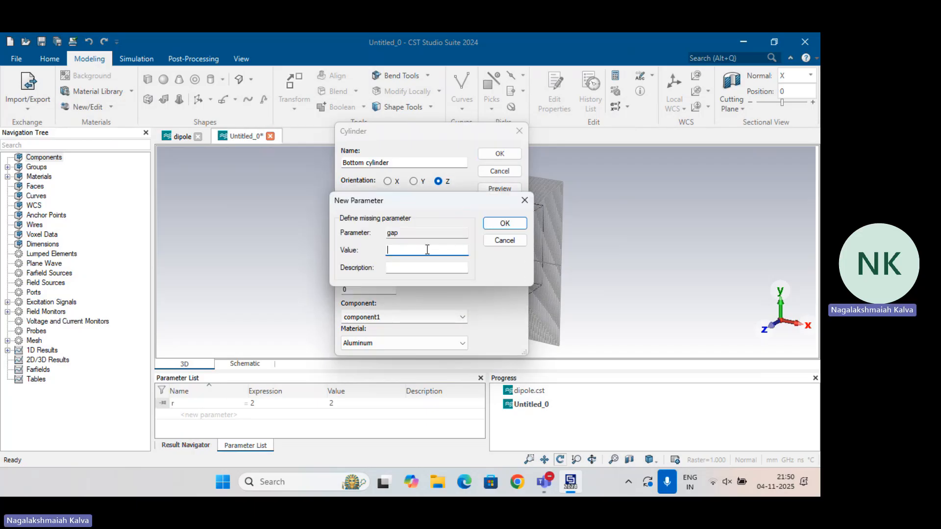
type("1")
key("Return")
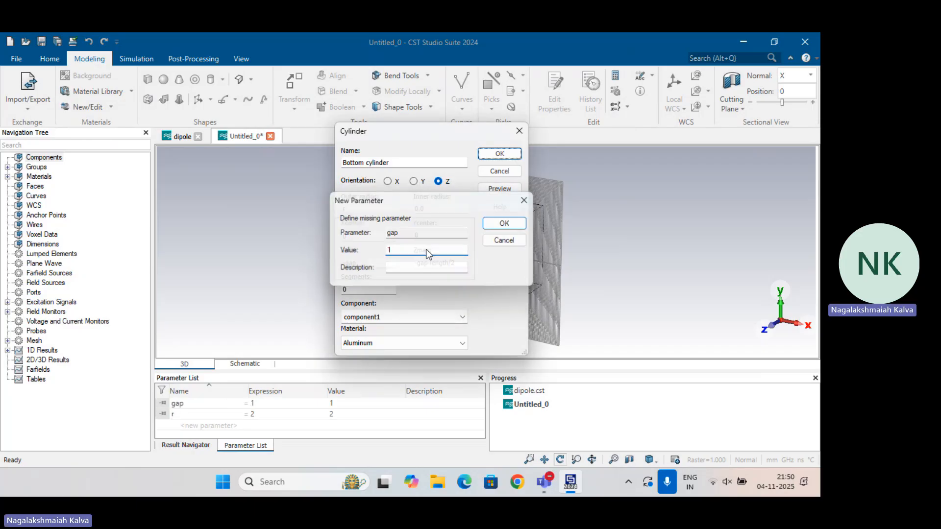
type("6")
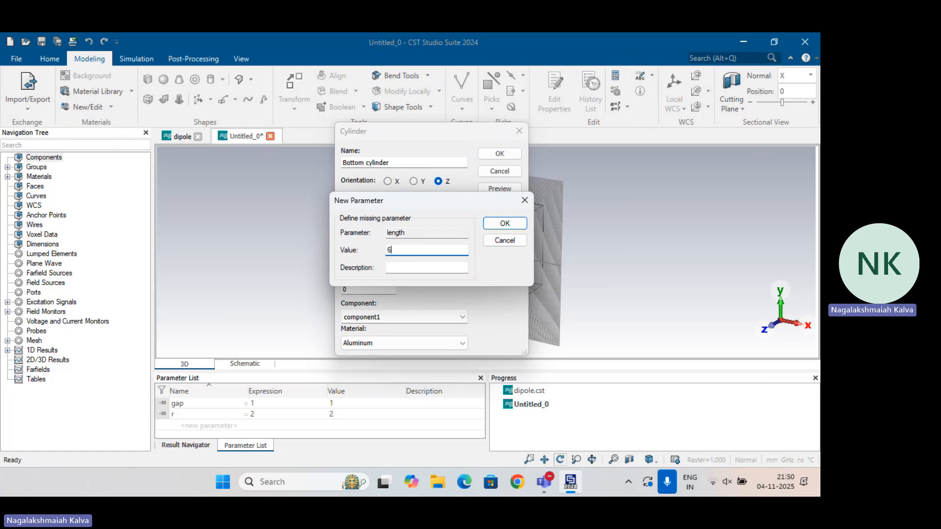
type("2.5")
key("Return")
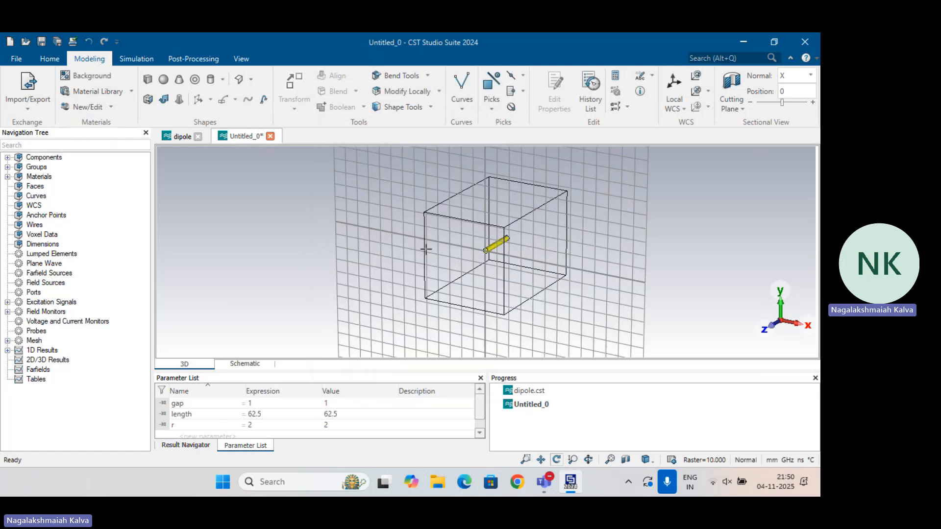
Inspect the bottom cylinder from the side and open the model's history list
left_click_drag(501, 278, 558, 152)
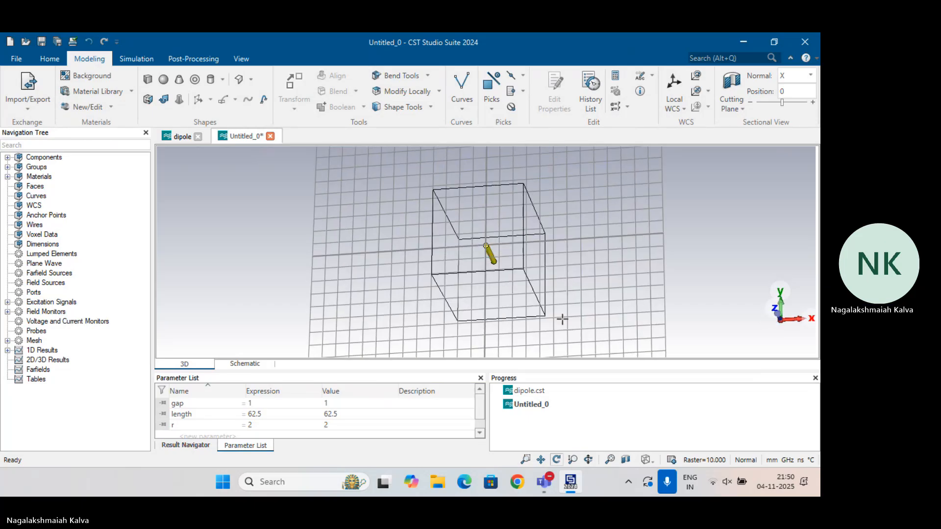
left_click_drag(561, 319, 528, 206)
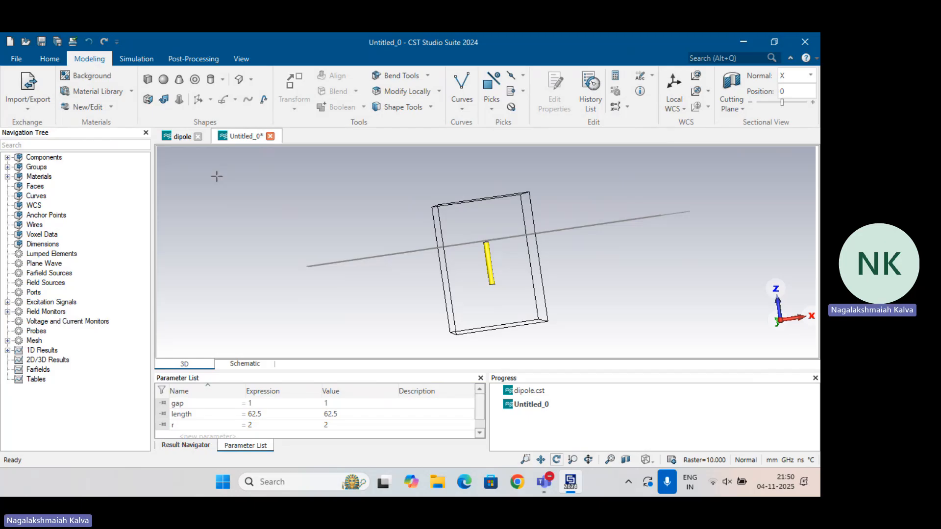
left_click(590, 93)
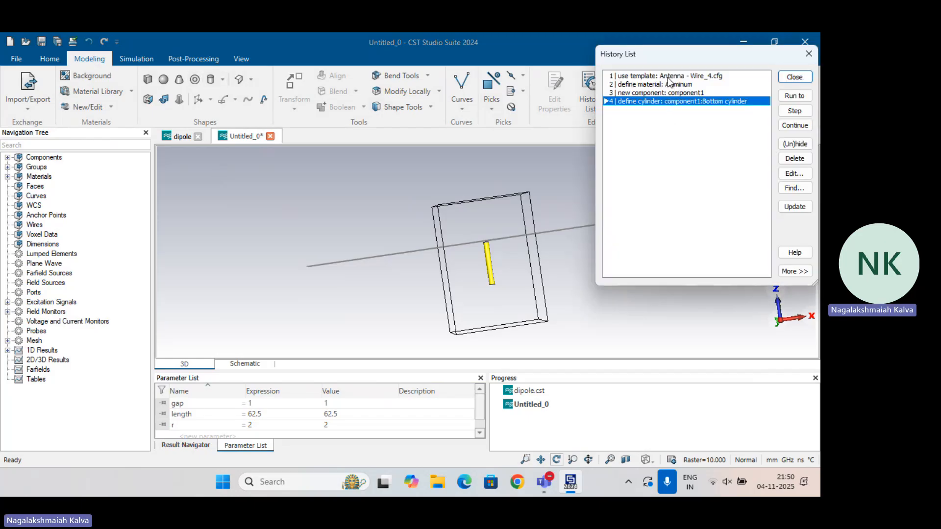
Duplicate the bottom cylinder's definition in the history list and select the copy
left_click_drag(649, 55, 339, 79)
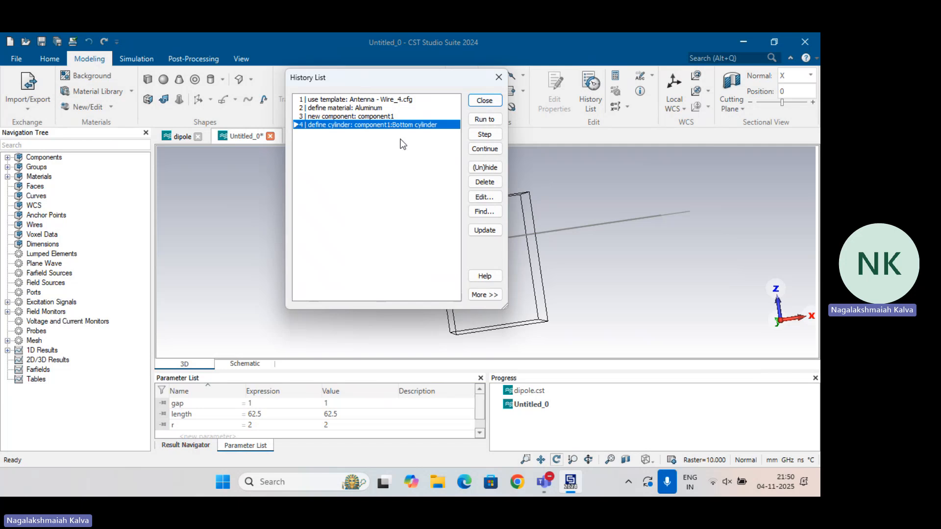
key("ctrl+v")
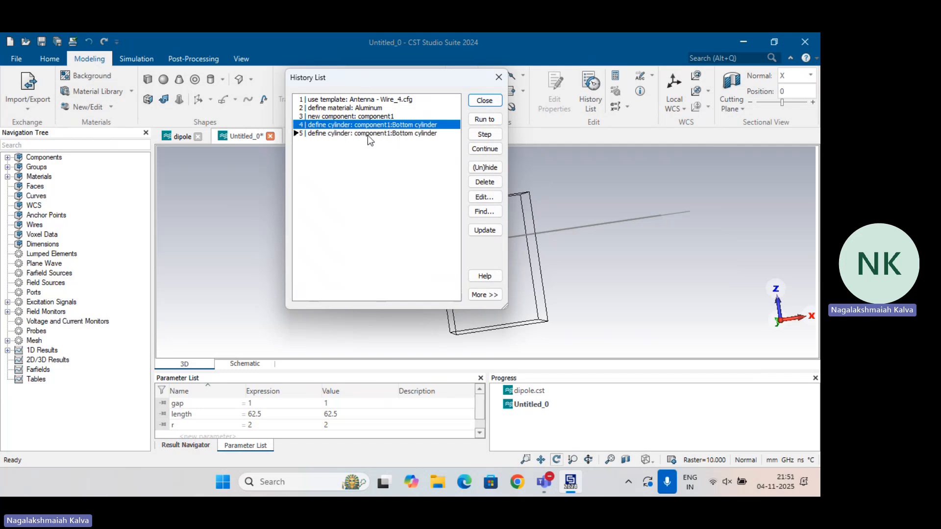
left_click(403, 134)
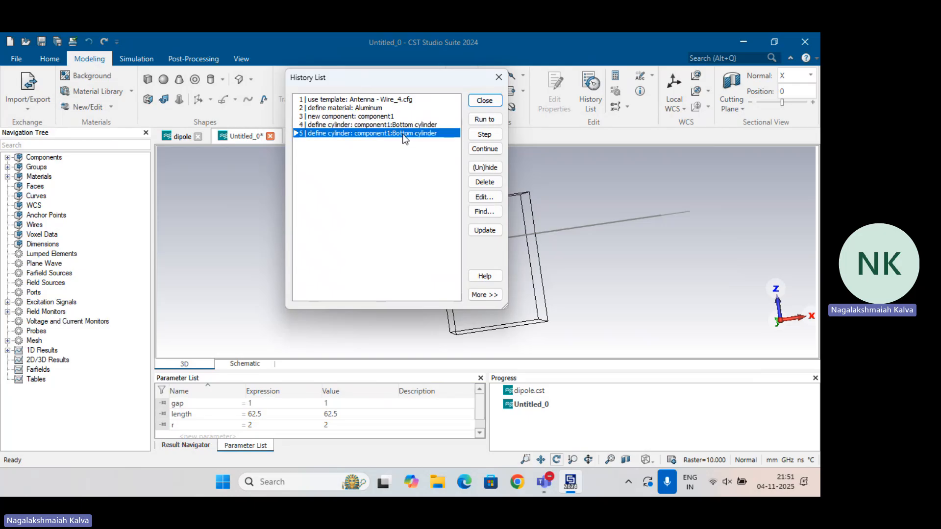
Edit the duplicated history block, changing Bottom to Top in both its title and the cylinder's Name line
double_click(403, 135)
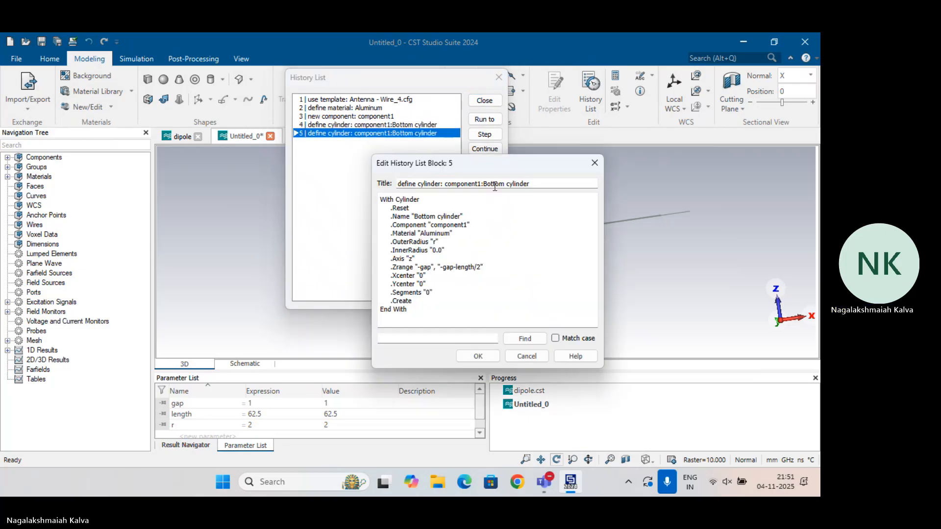
left_click_drag(483, 184, 504, 185)
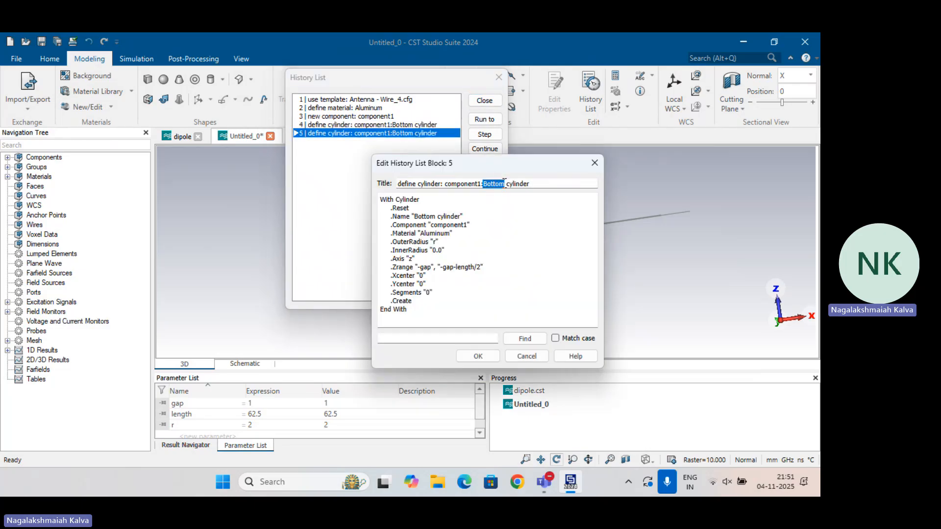
type("Top")
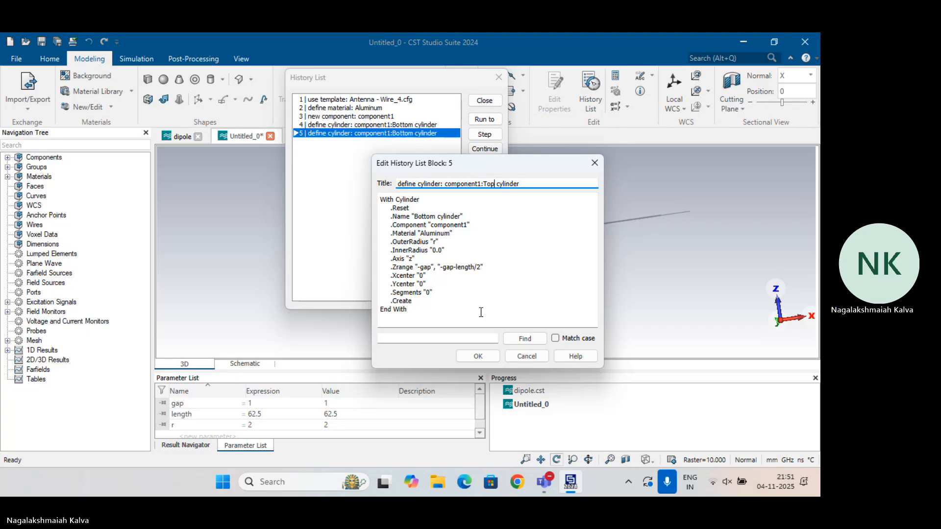
left_click(435, 216)
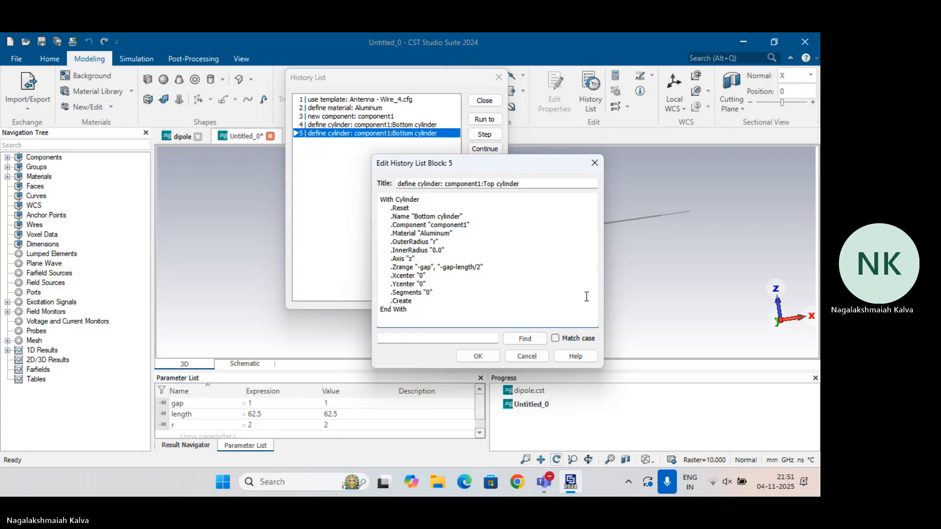
key("shift+Right")
key("shift+Right")
key("shift+Right")
key("shift+Right")
key("shift+Right")
key("shift+Right")
type("Top")
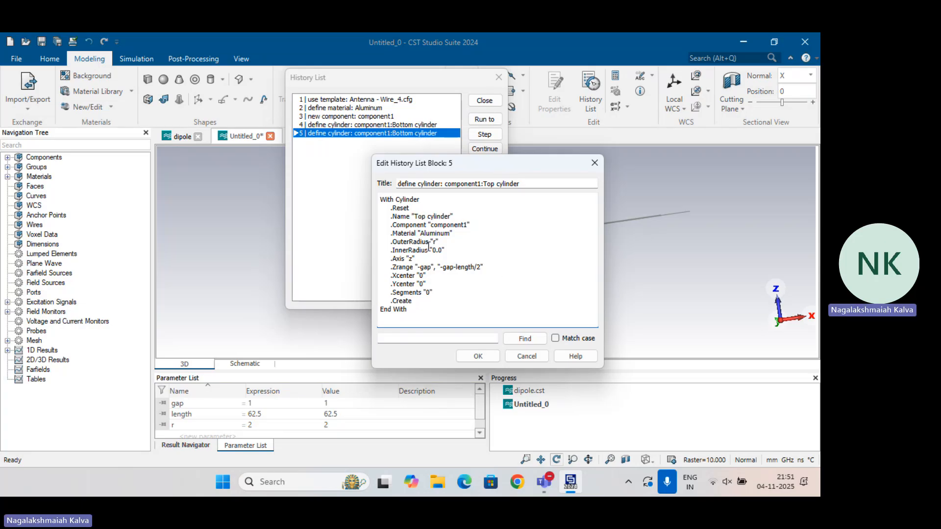
Change the top cylinder's Zrange to "gap", "gap+length/2" and accept the edited block
left_click(420, 268)
key("BackSpace")
key("BackSpace")
key("BackSpace")
type("+")
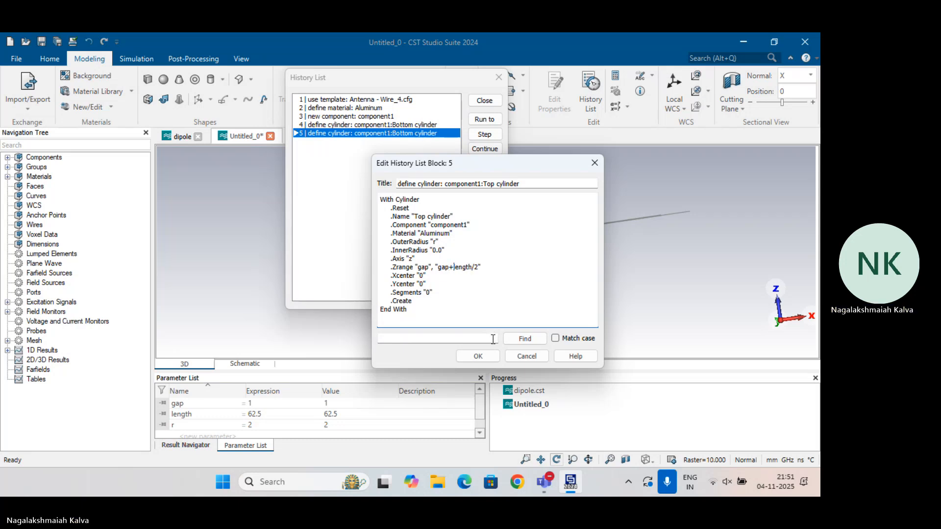
left_click(478, 356)
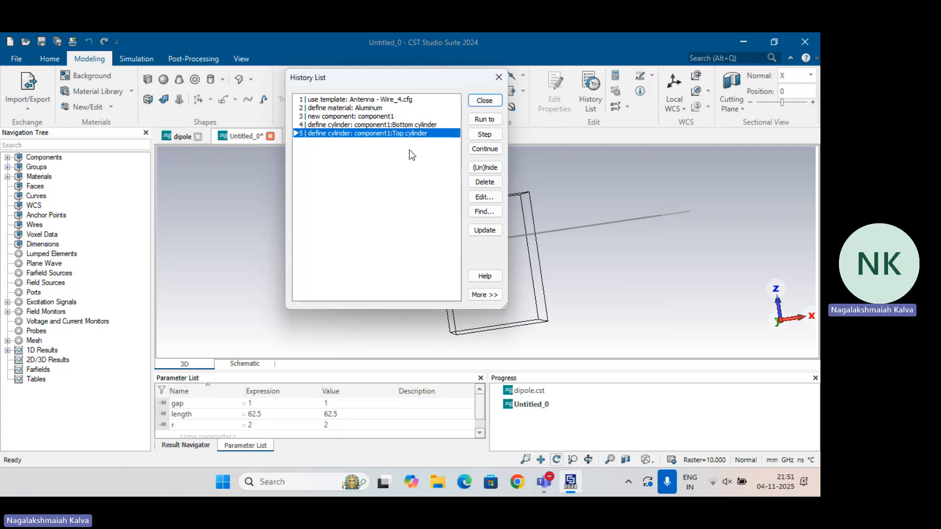
Expand component1 and update the history to build the top cylinder, closing the history list
left_click(7, 158)
left_click(19, 167)
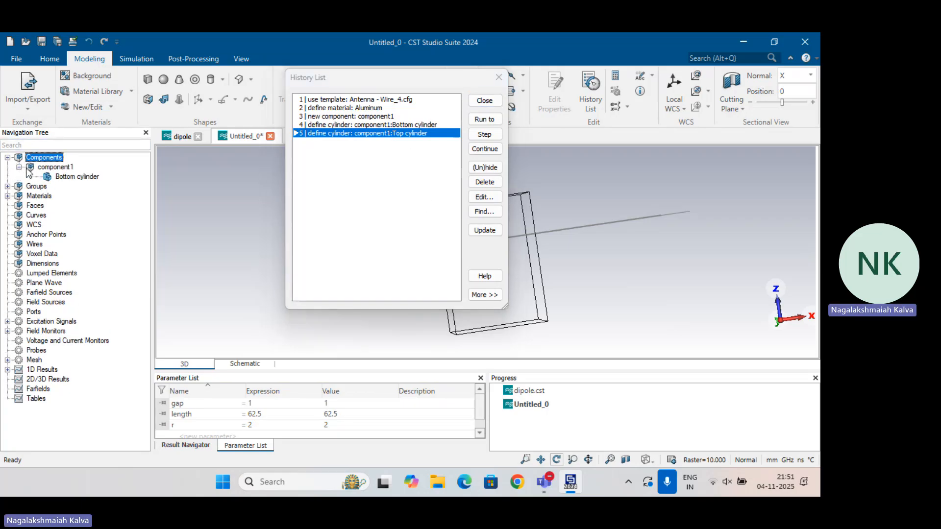
left_click(485, 230)
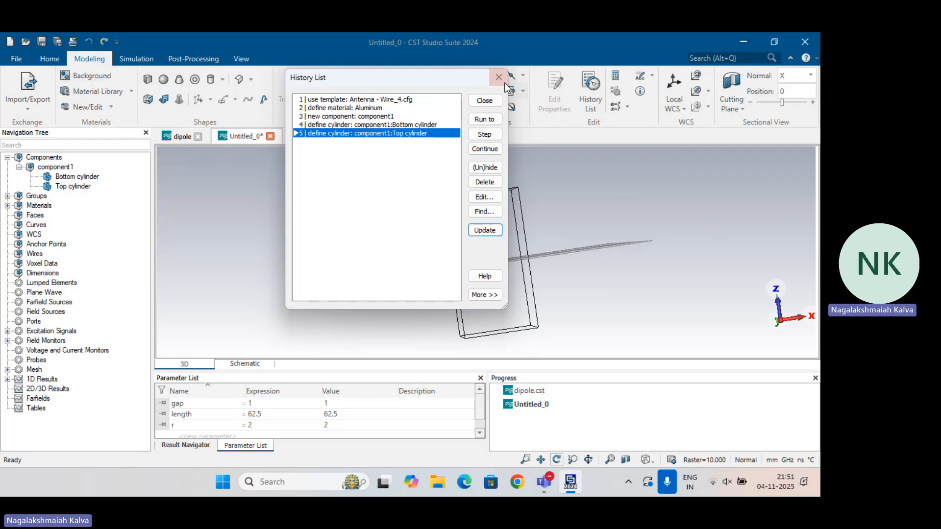
left_click(485, 100)
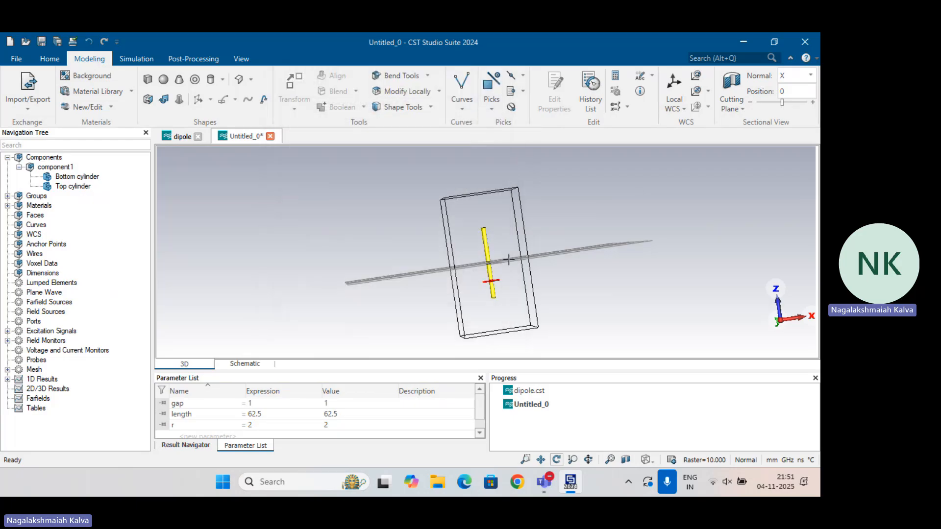
Pick the two facing end faces of the top and bottom cylinders at the gap
scroll(476, 276, "up", 5)
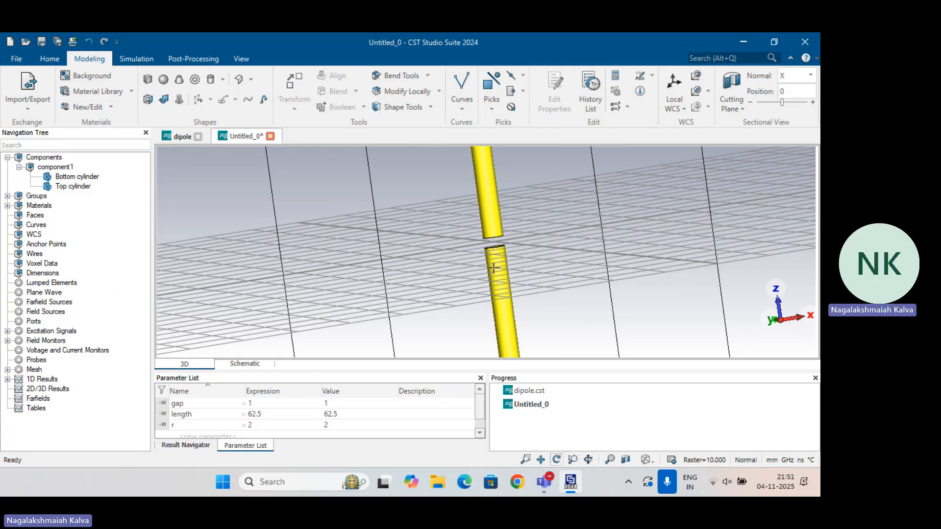
scroll(441, 216, "down", 5)
left_click_drag(512, 231, 494, 231)
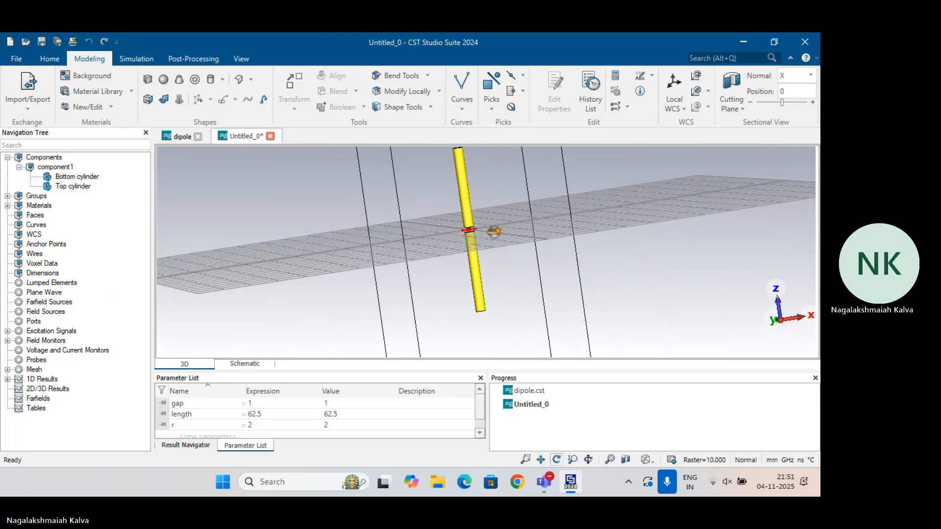
scroll(494, 232, "up", 8)
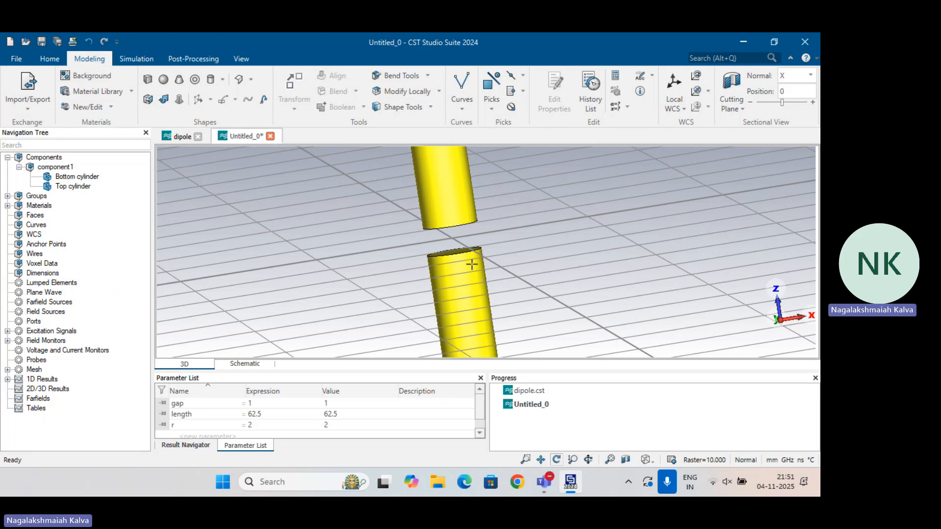
scroll(471, 264, "up", 3)
left_click_drag(395, 223, 422, 212)
left_click_drag(460, 256, 477, 352)
key("f")
double_click(451, 199)
key("f")
double_click(445, 217)
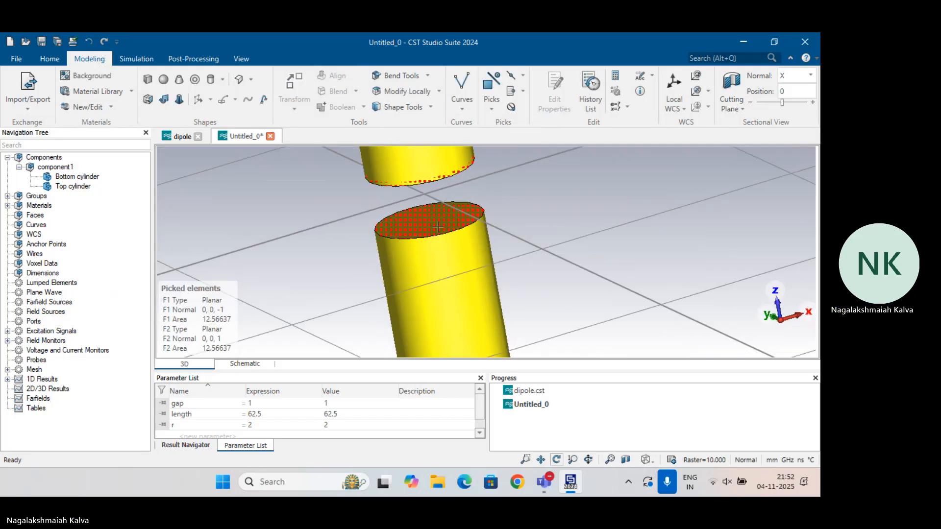
Define an S-parameter discrete port with impedance Z and try to create it without changing its coordinates
left_click(142, 61)
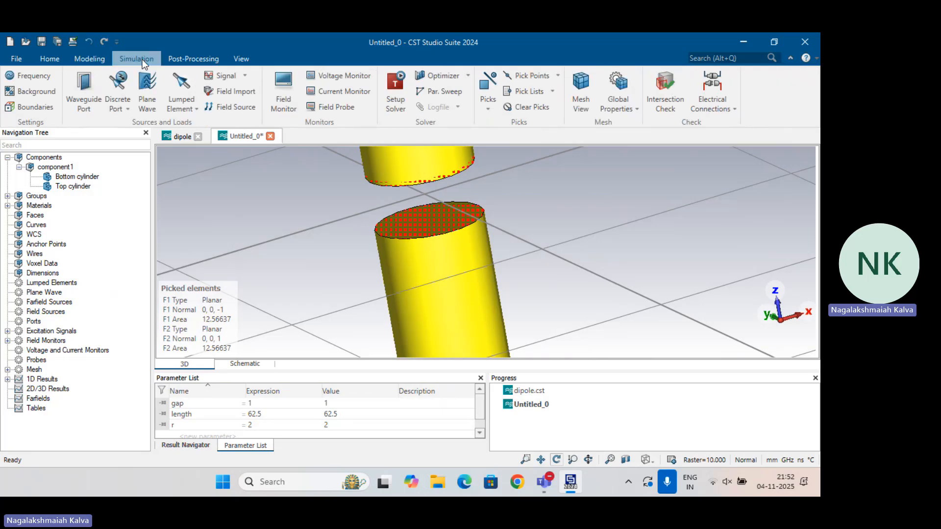
left_click(118, 84)
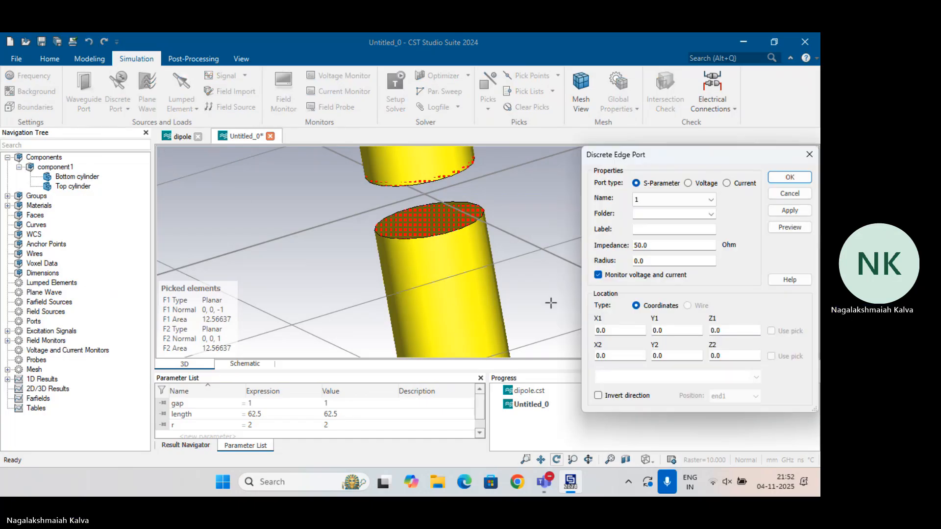
double_click(657, 245)
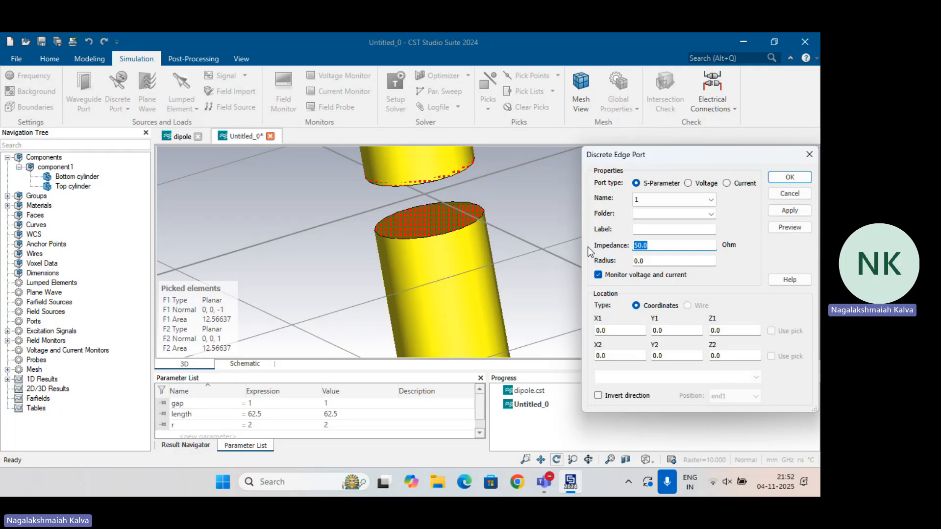
type("Z")
left_click(641, 230)
left_click(784, 177)
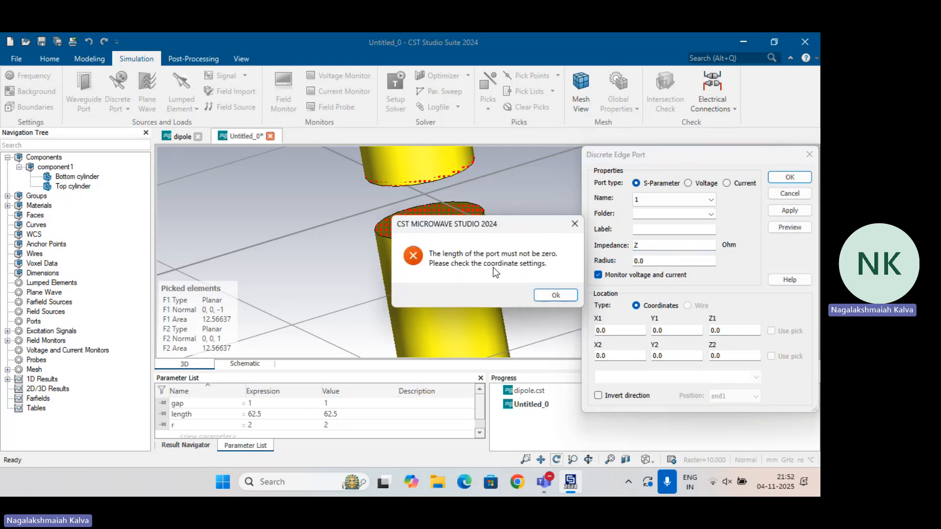
left_click(555, 294)
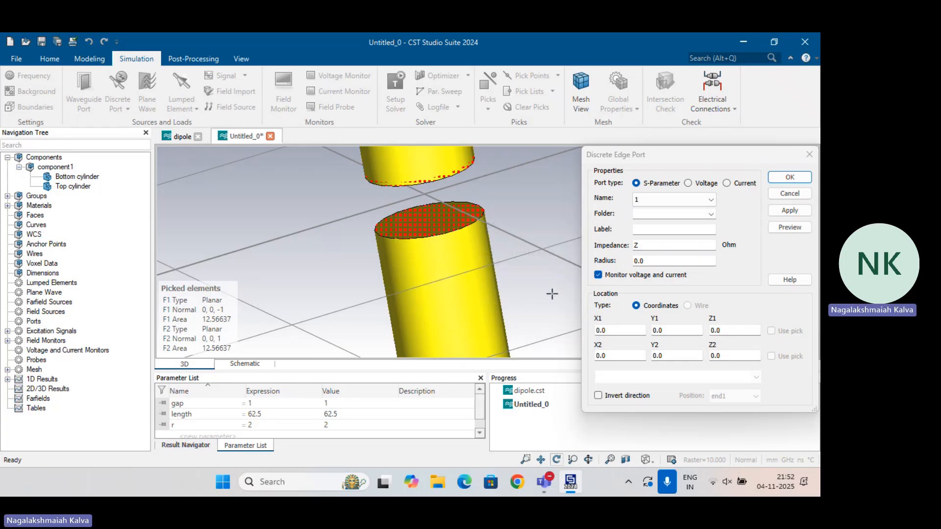
Set the discrete port's Z1 to -gap and Z2 to +gap so it spans the cylinders
left_click_drag(424, 224, 418, 151)
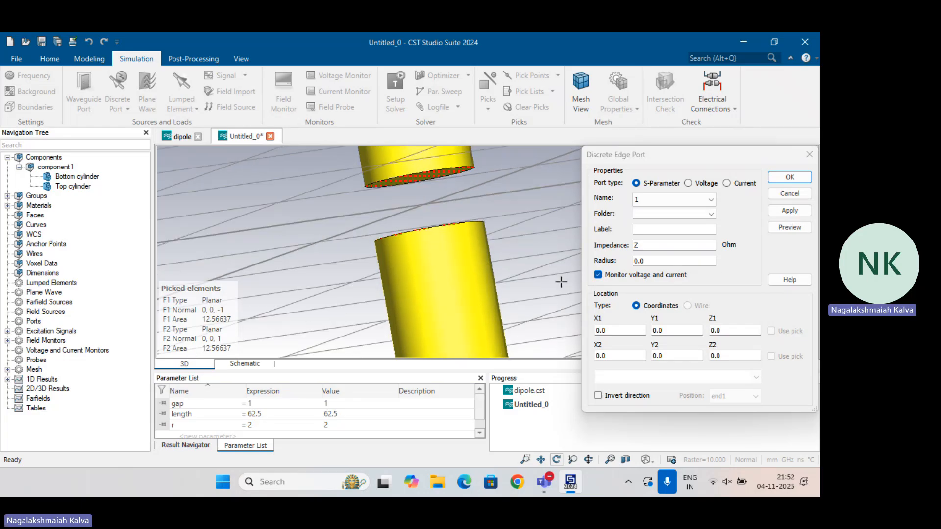
left_click(733, 328)
type("-gap")
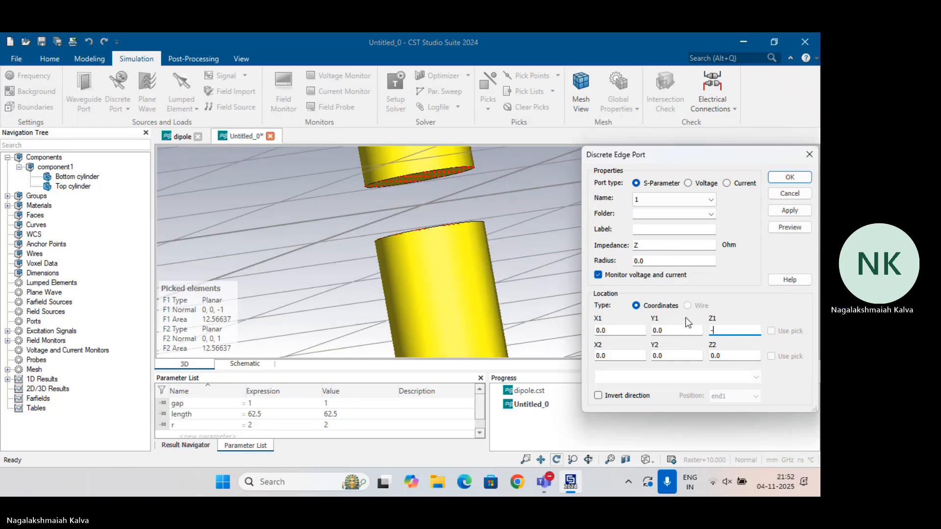
left_click(725, 355)
type("+gap")
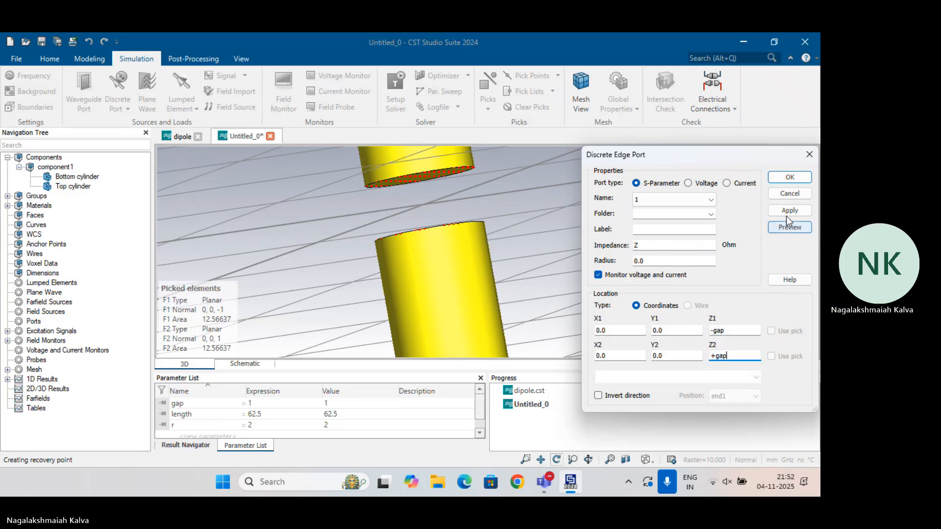
Preview the discrete port, defining the missing parameter Z as 73
left_click(790, 228)
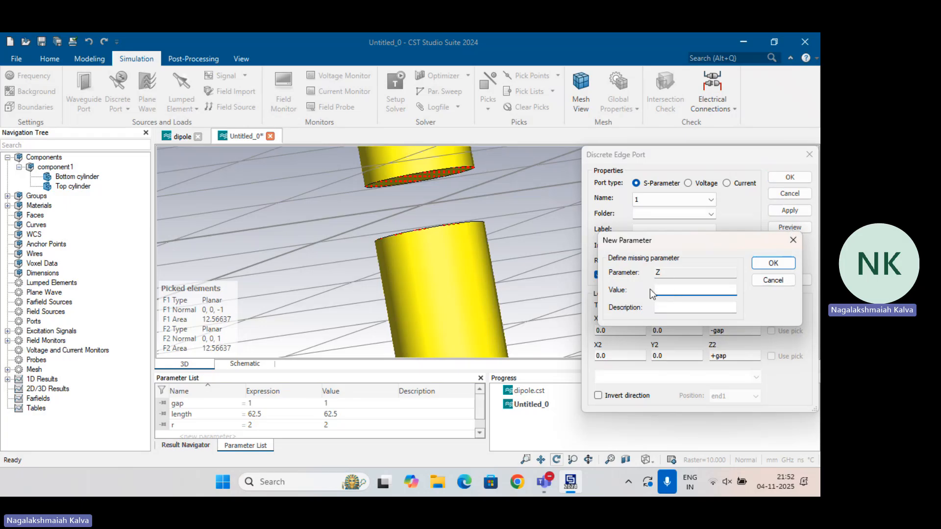
type("73")
left_click(770, 263)
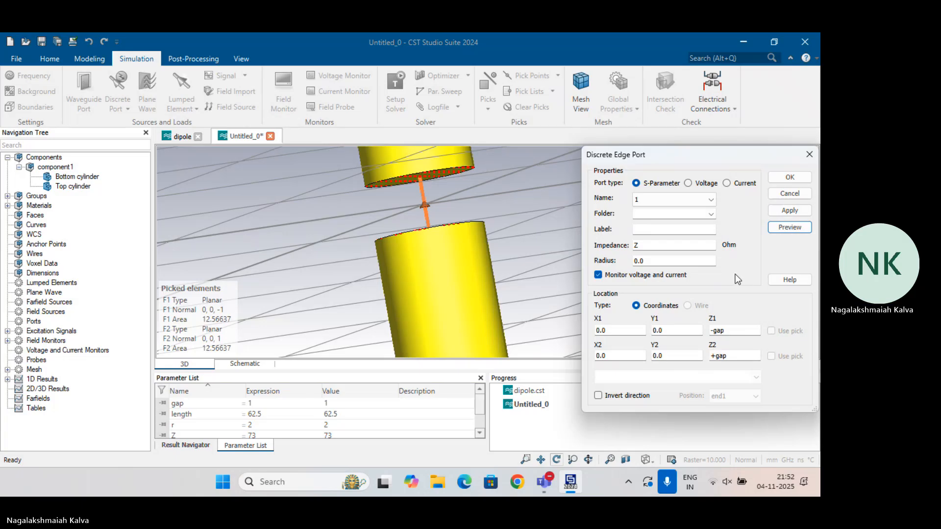
Check that the previewed port connects both cylinder faces and create it
scroll(434, 196, "up", 4)
scroll(416, 166, "up", 5)
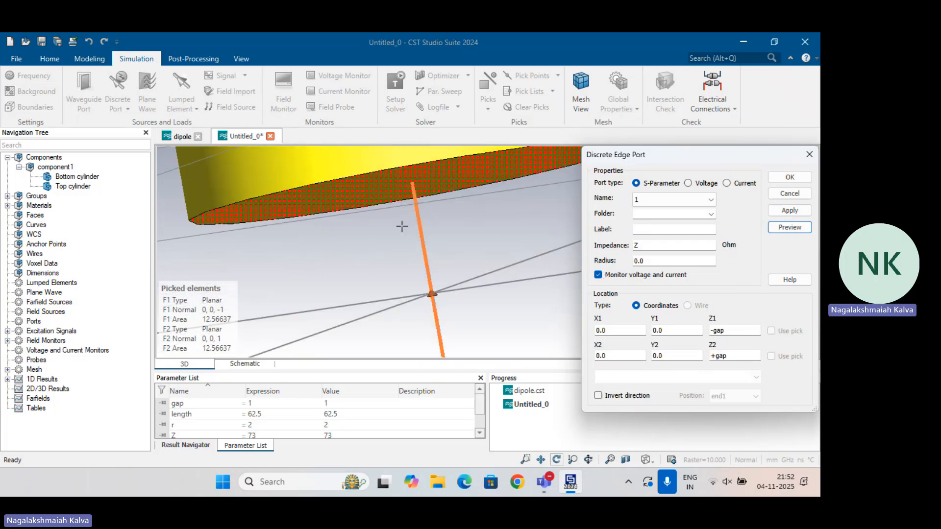
scroll(420, 198, "down", 3)
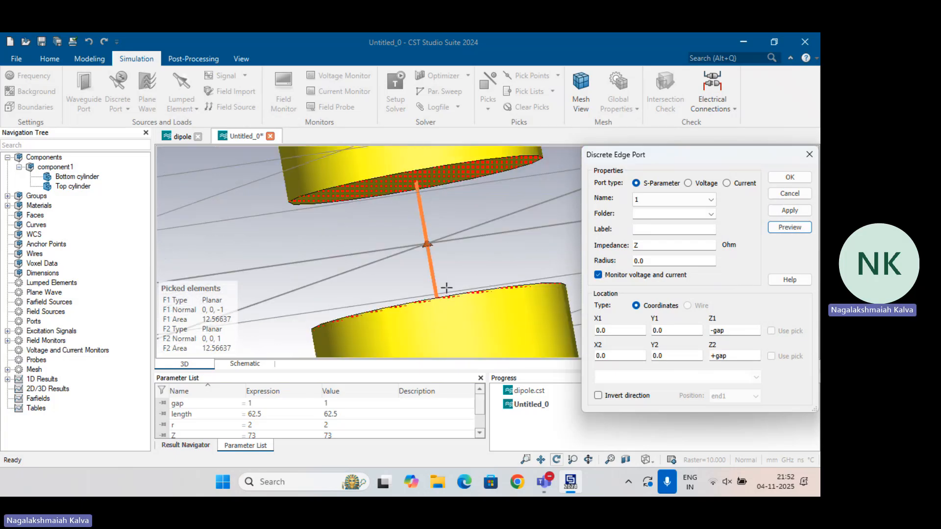
left_click_drag(447, 287, 448, 313)
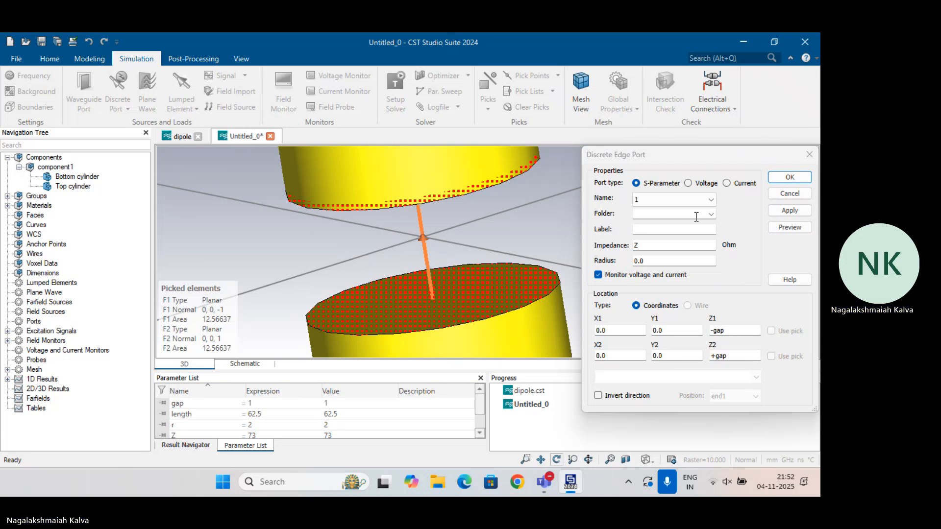
left_click(789, 177)
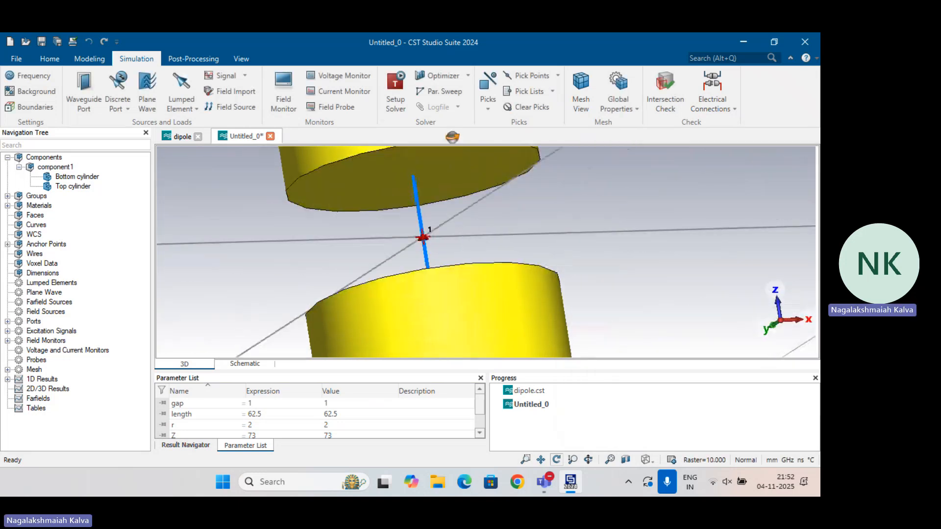
Check the model's frequency range, background material and boundary conditions, accepting each with its existing settings
left_click_drag(453, 137, 451, 138)
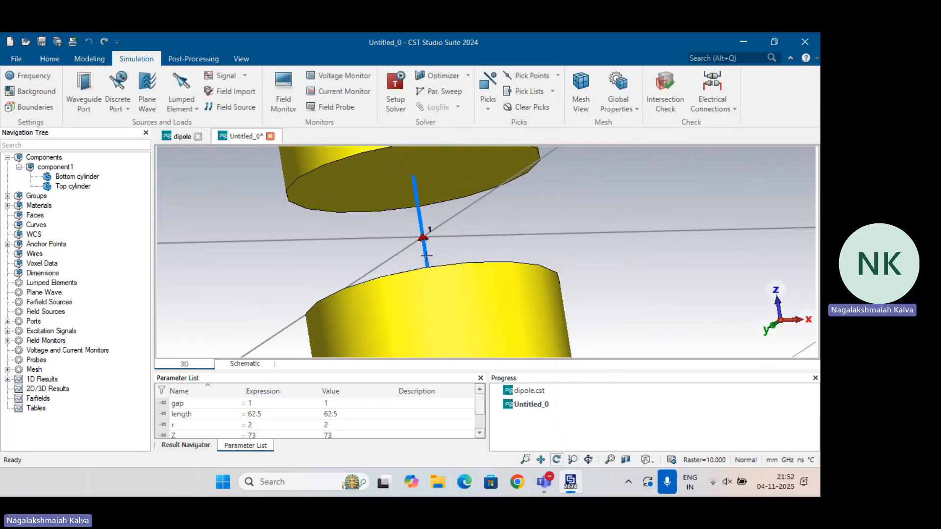
scroll(426, 255, "down", 2)
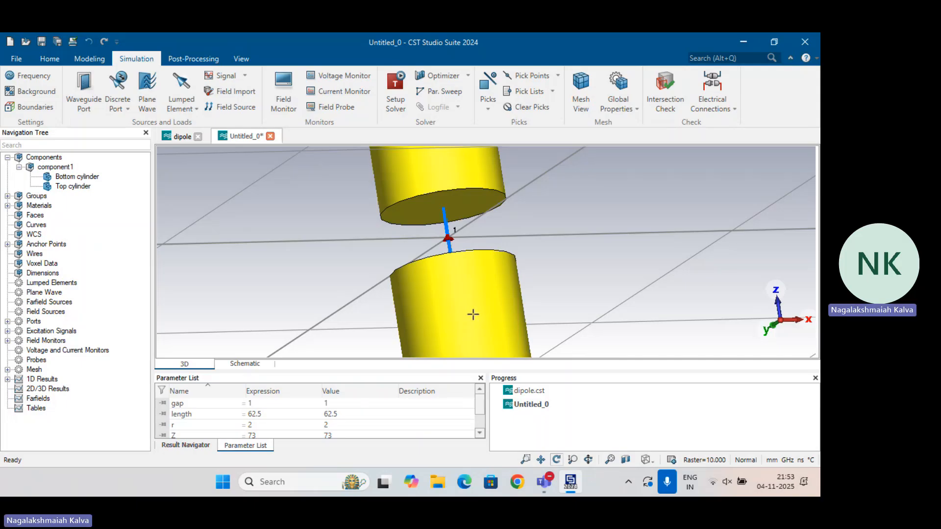
scroll(554, 259, "down", 10)
left_click_drag(569, 242, 557, 271)
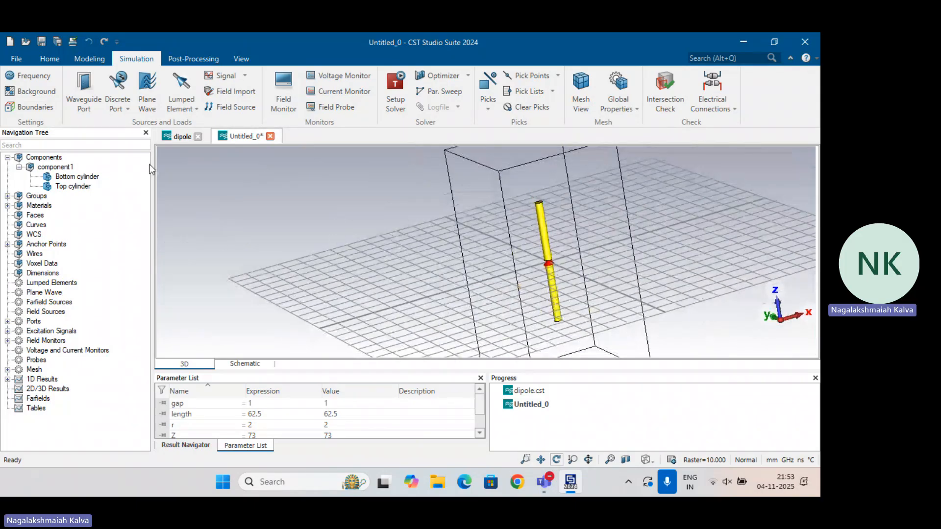
left_click(34, 76)
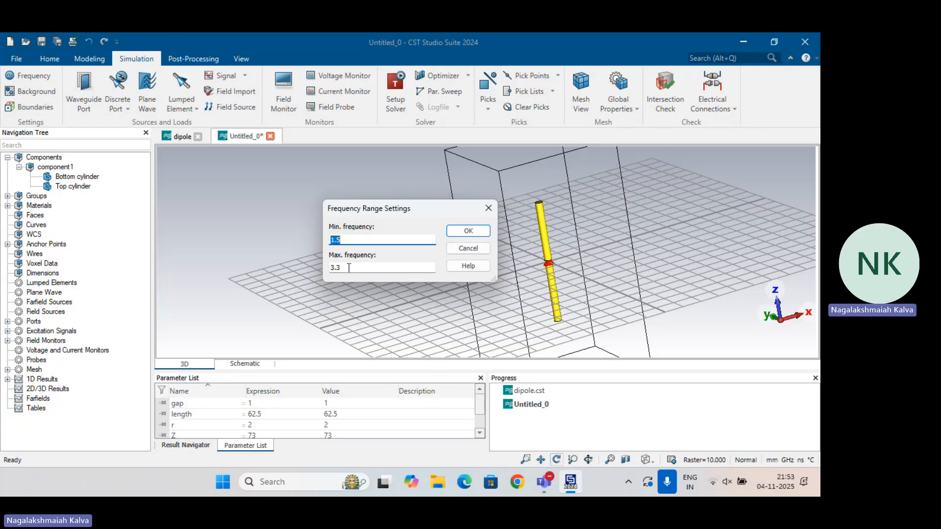
left_click(468, 231)
left_click(45, 95)
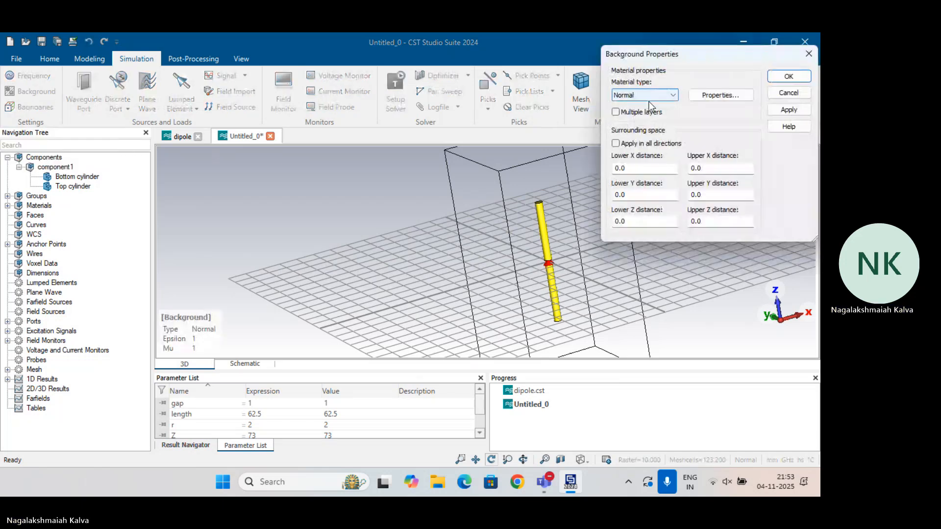
left_click(788, 76)
left_click(15, 105)
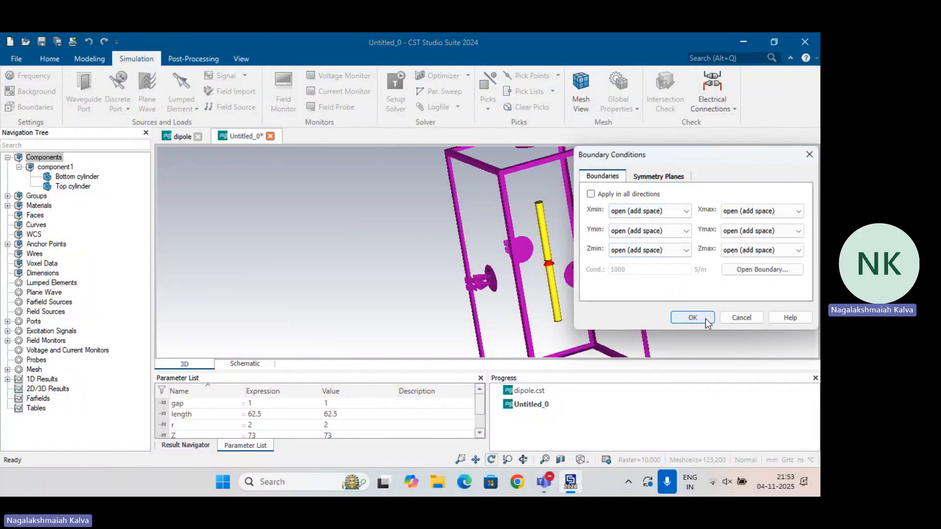
left_click(692, 318)
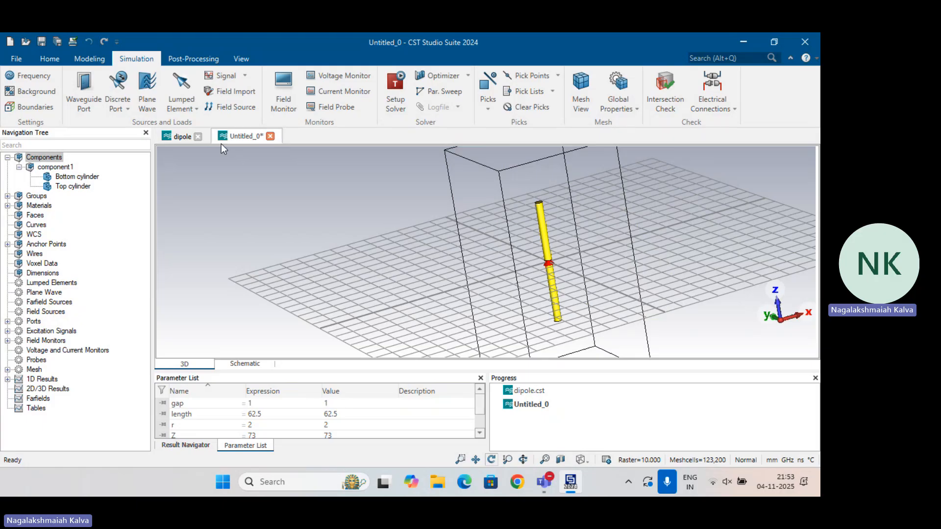
Start the simulation of the dipole with the selected solver and enlarge the area showing its progress
left_click(48, 60)
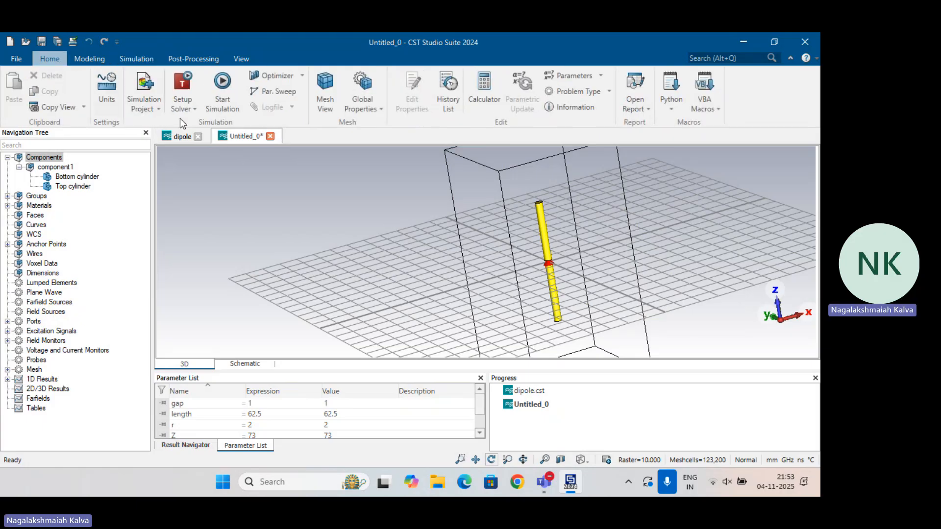
left_click(221, 84)
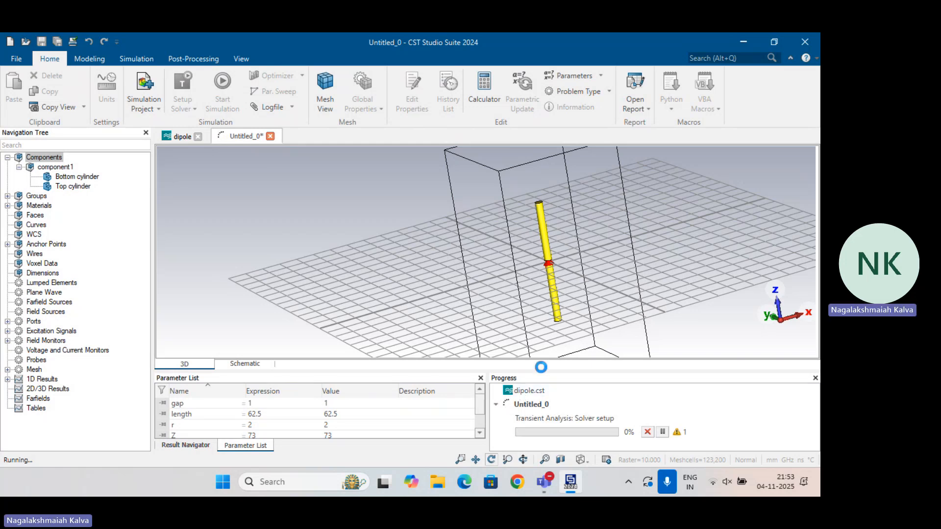
left_click_drag(540, 370, 540, 358)
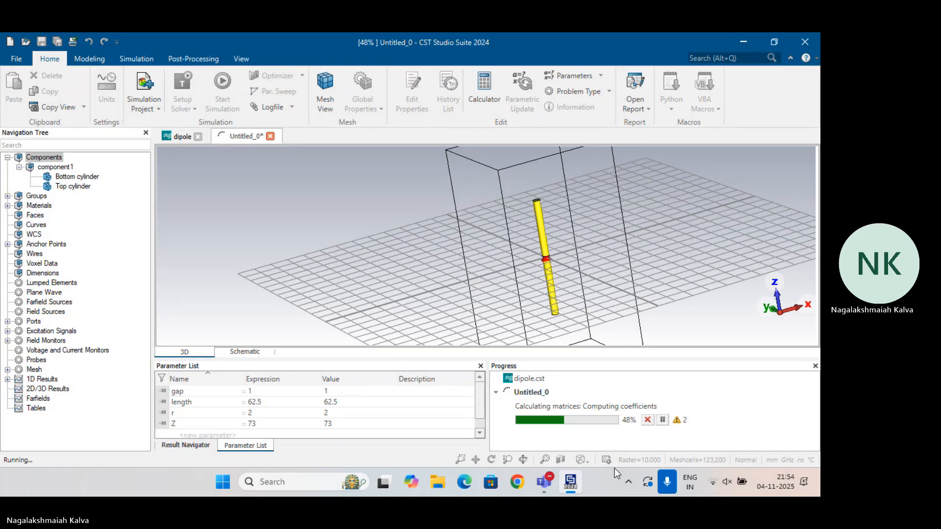
mouse_move(571, 482)
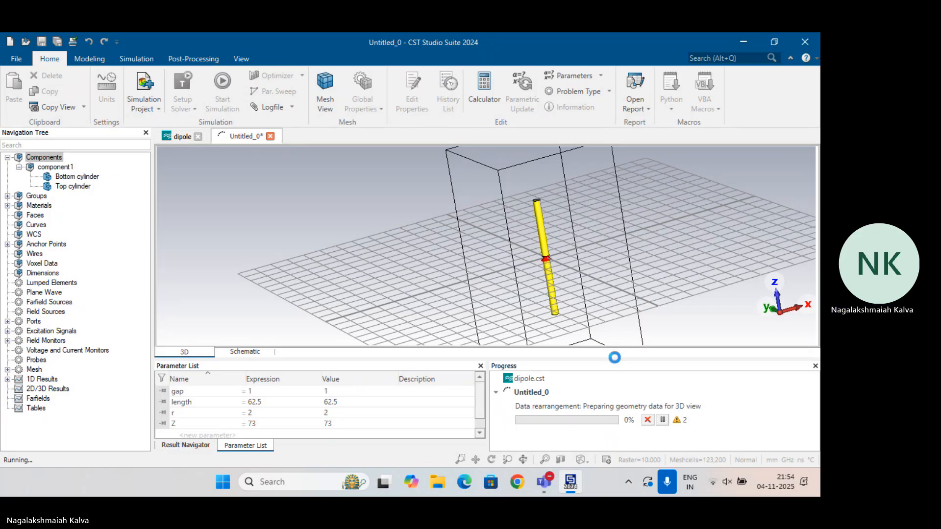
Display the 1D results for the port signals and the S-parameters
left_click(7, 379)
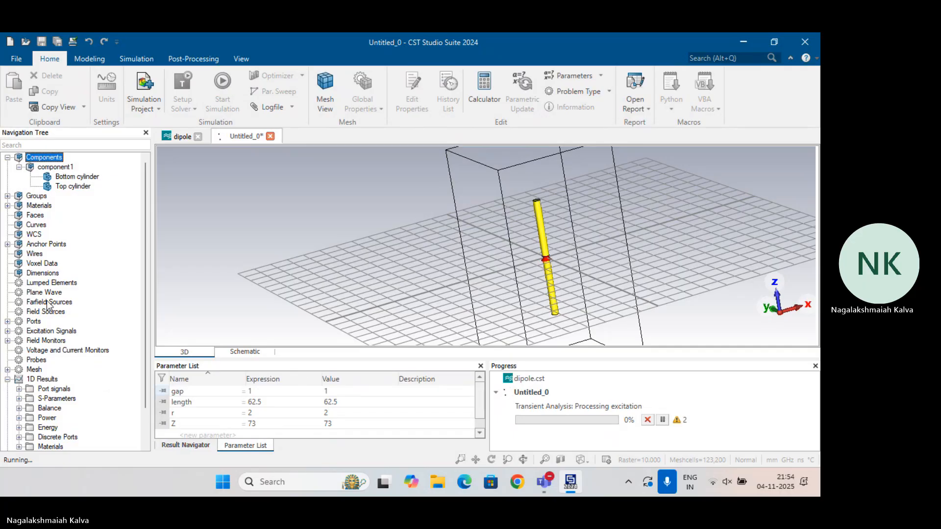
scroll(51, 301, "down", 2)
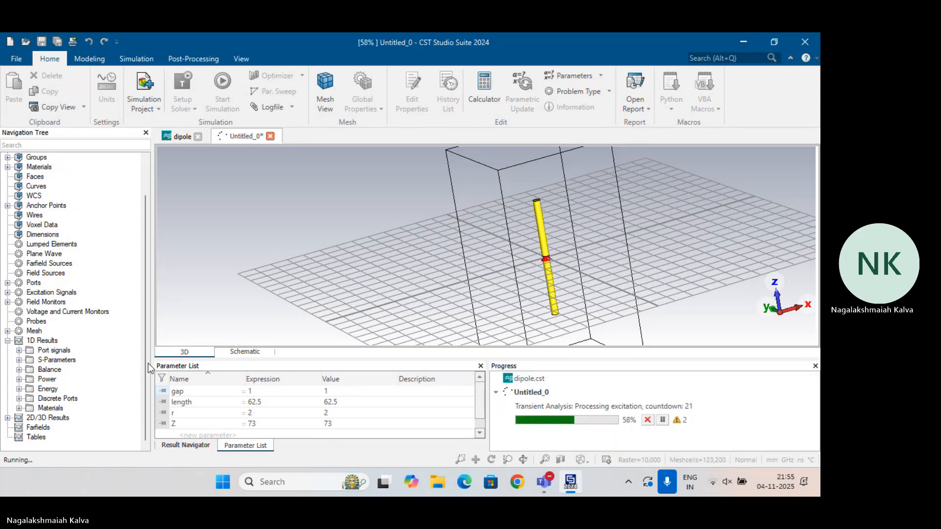
left_click(55, 350)
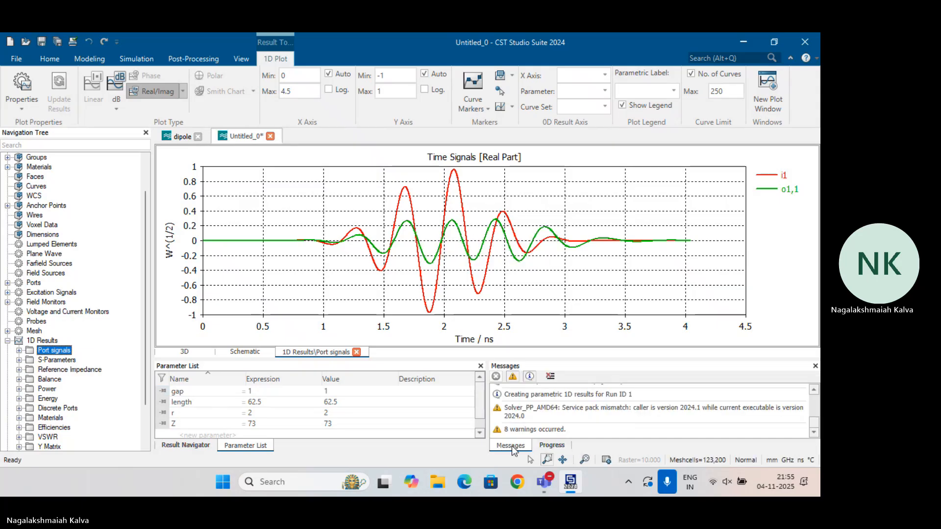
left_click(551, 445)
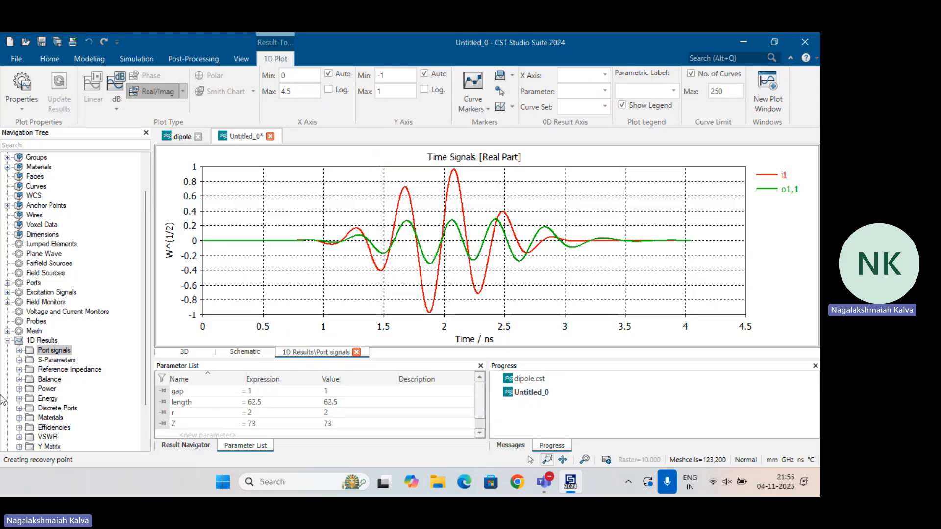
left_click(47, 360)
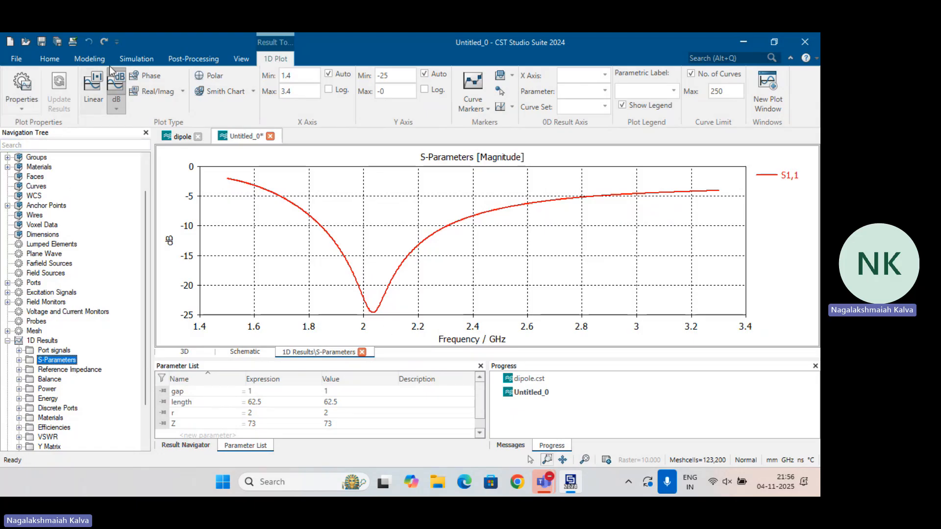
Check the frequency range settings and leave them without deleting the existing simulation results
left_click(123, 58)
left_click(29, 78)
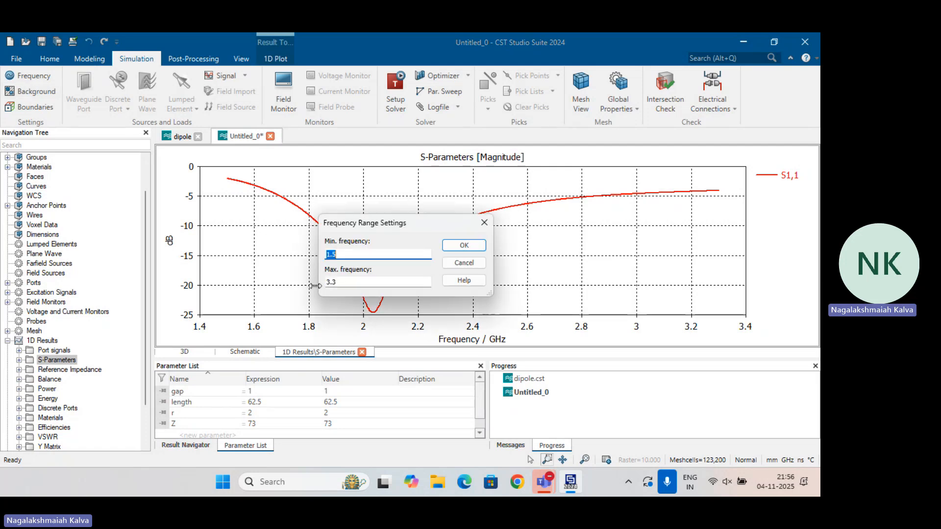
left_click(476, 249)
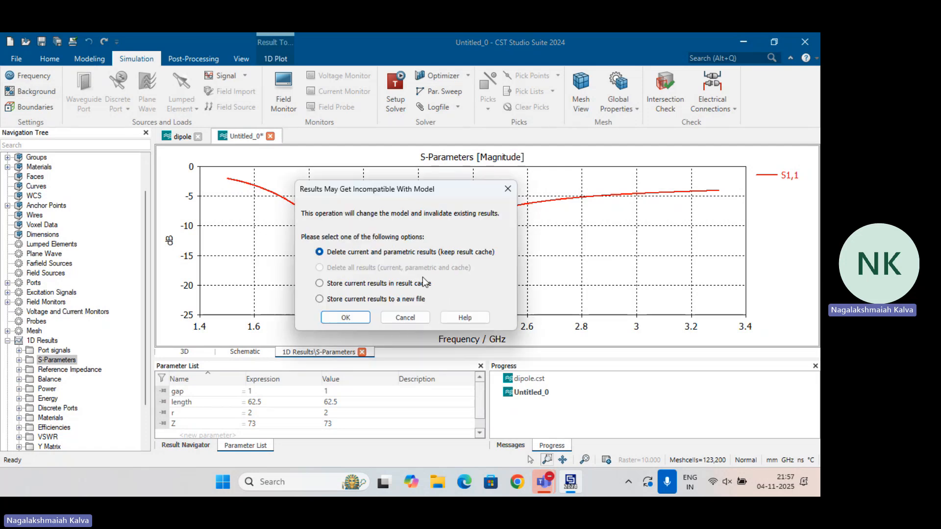
left_click(508, 189)
left_click(482, 220)
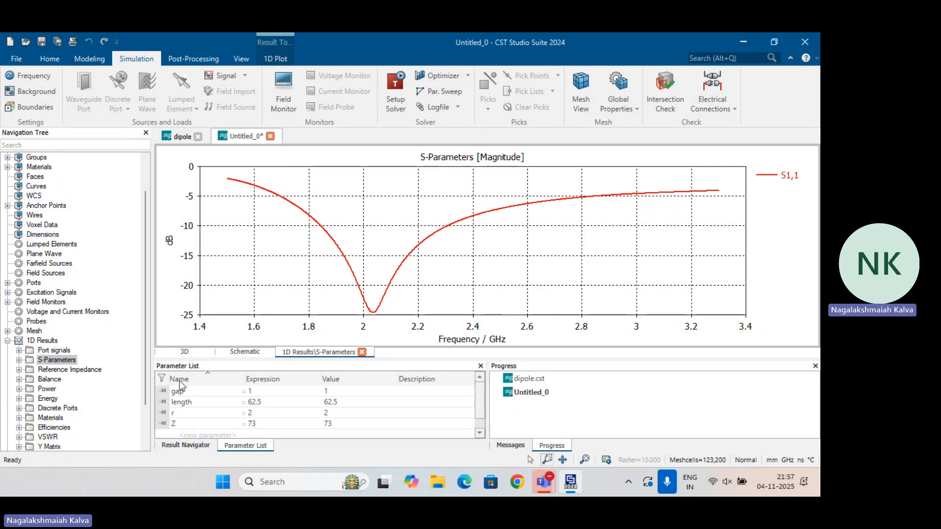
Review the S-parameter, reference impedance and VSWR plots, magnifying the VSWR curve between about 1.81 and 2.35 GHz
scroll(91, 355, "down", 2)
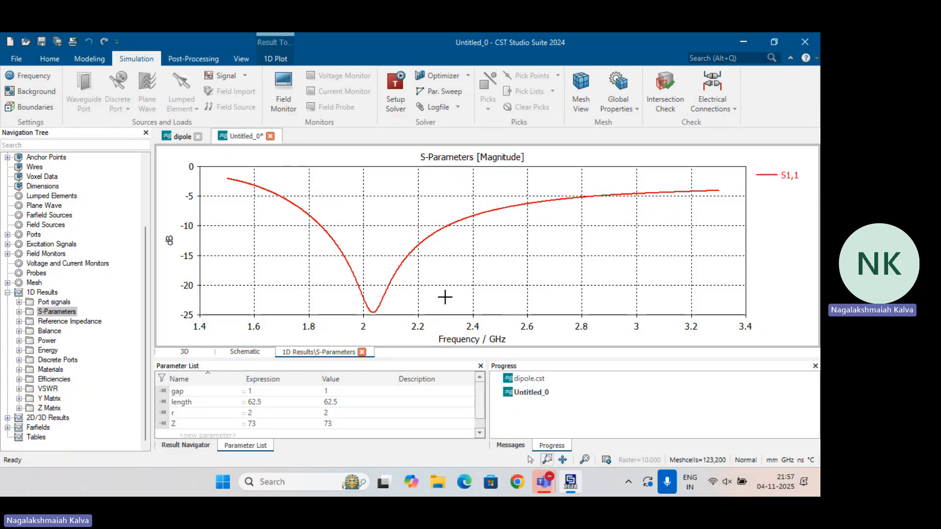
left_click(63, 315)
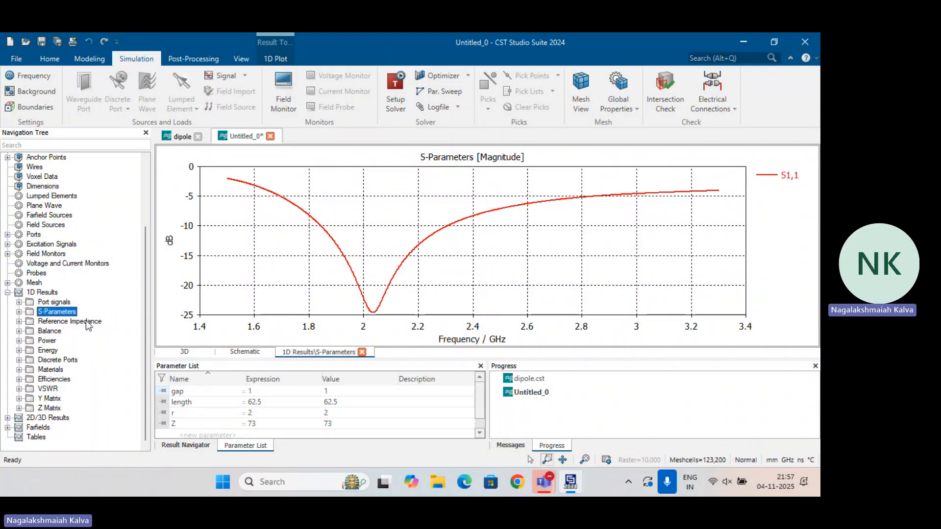
left_click(86, 321)
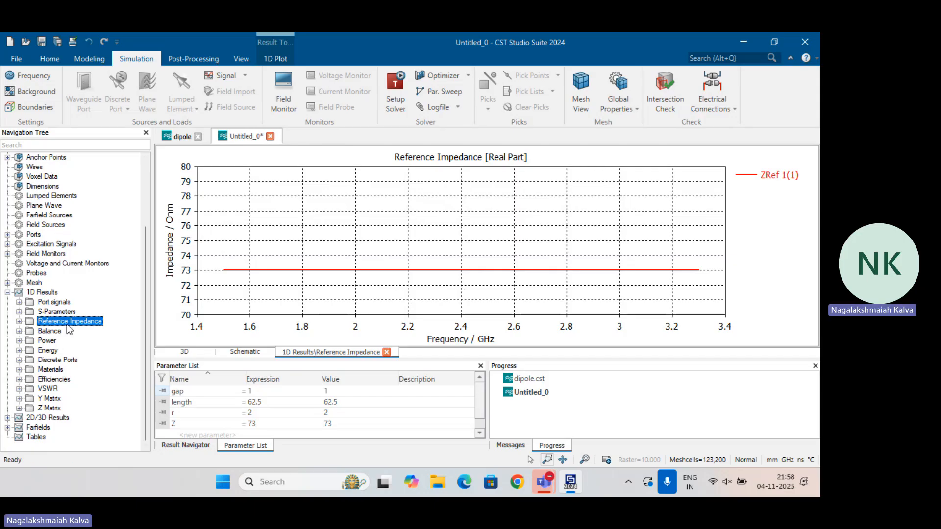
left_click(48, 390)
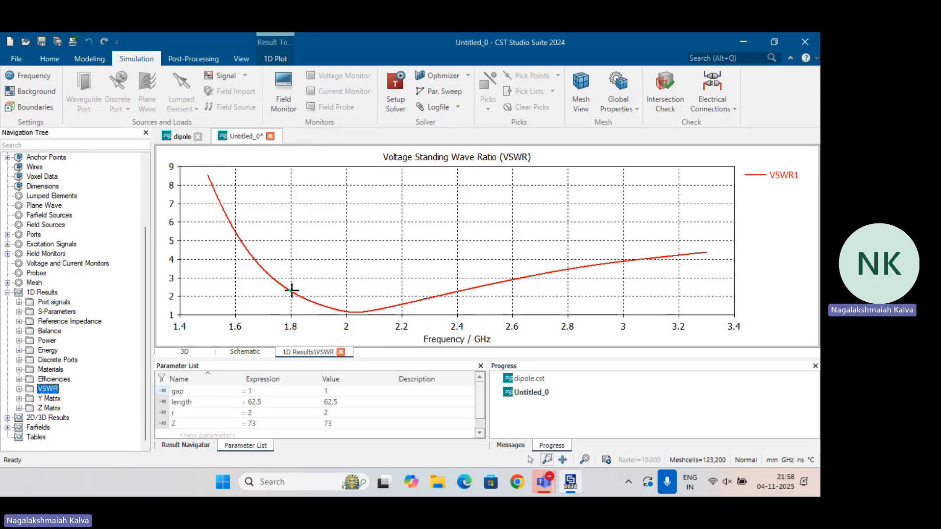
left_click_drag(294, 293, 443, 316)
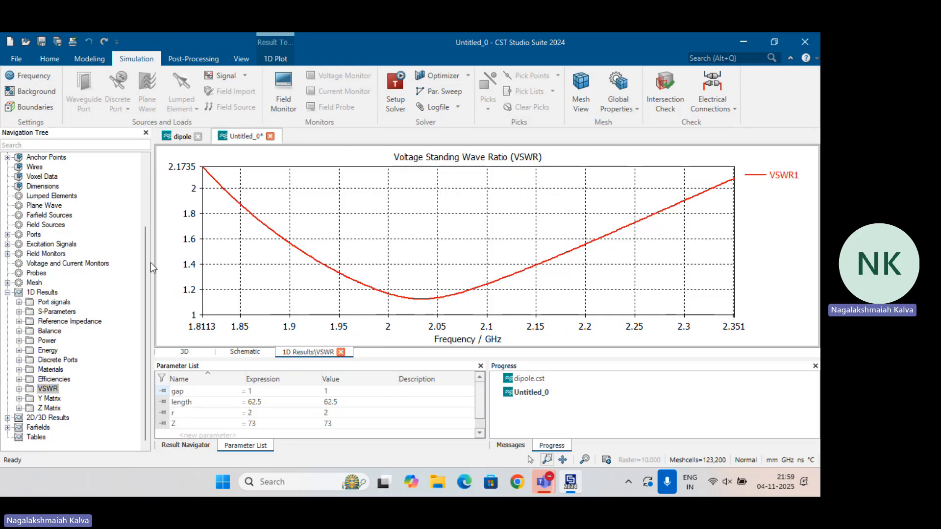
Plot Z1,1 from the Z matrix as real and imaginary parts and inspect the imaginary part's zero crossing near 2 GHz
left_click(19, 408)
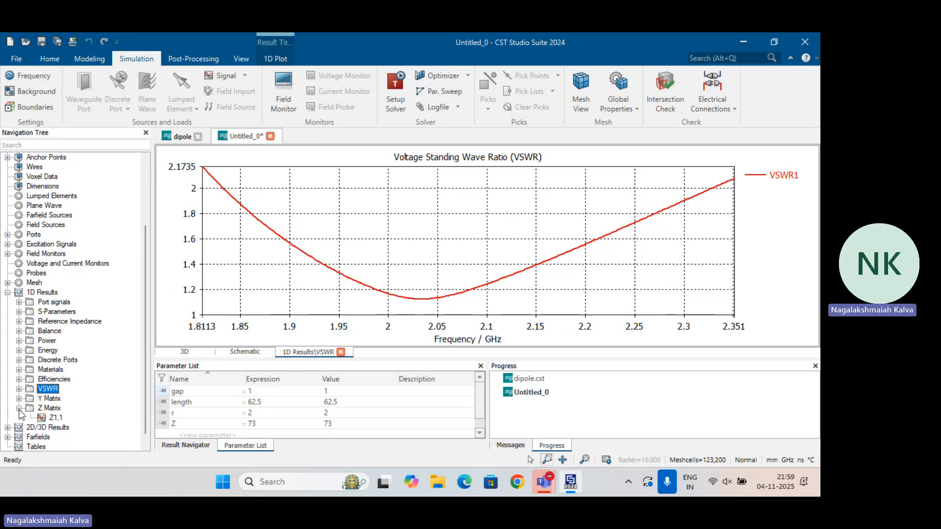
left_click(56, 418)
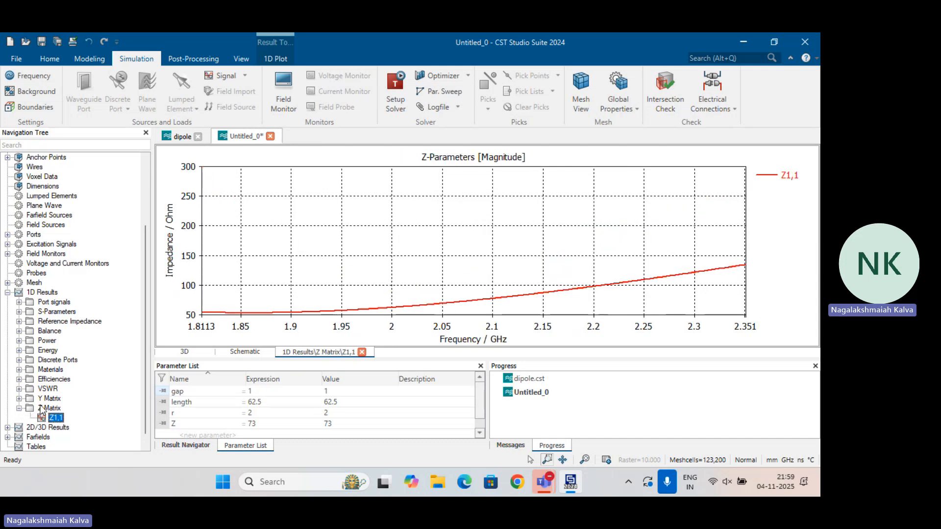
left_click(181, 57)
left_click(276, 59)
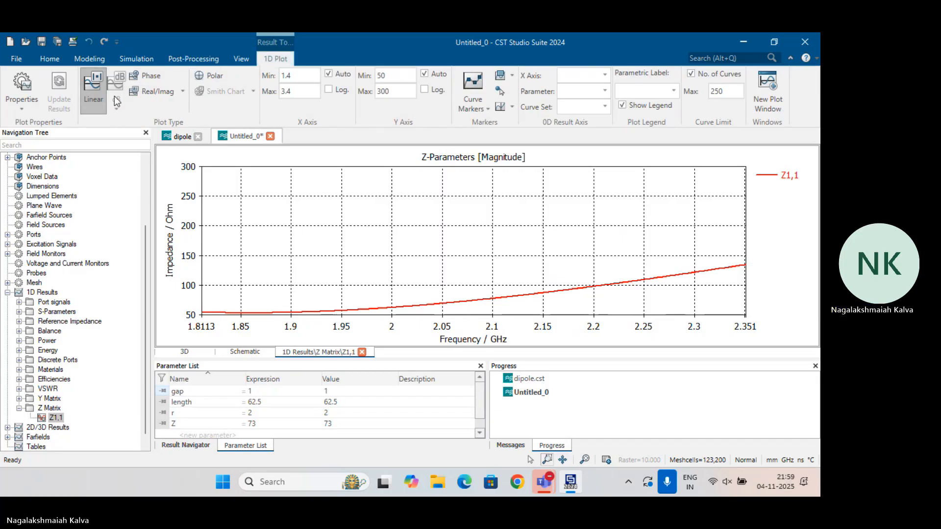
left_click(153, 92)
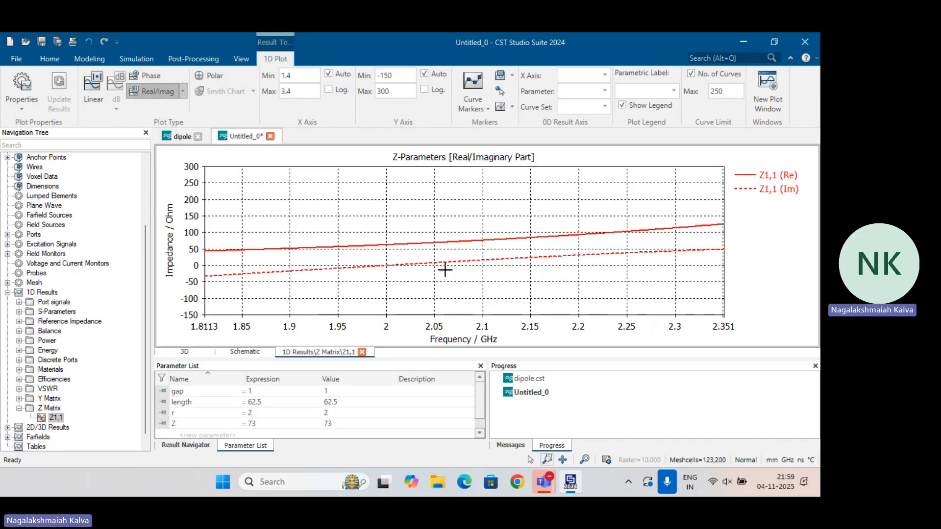
left_click_drag(371, 257, 403, 269)
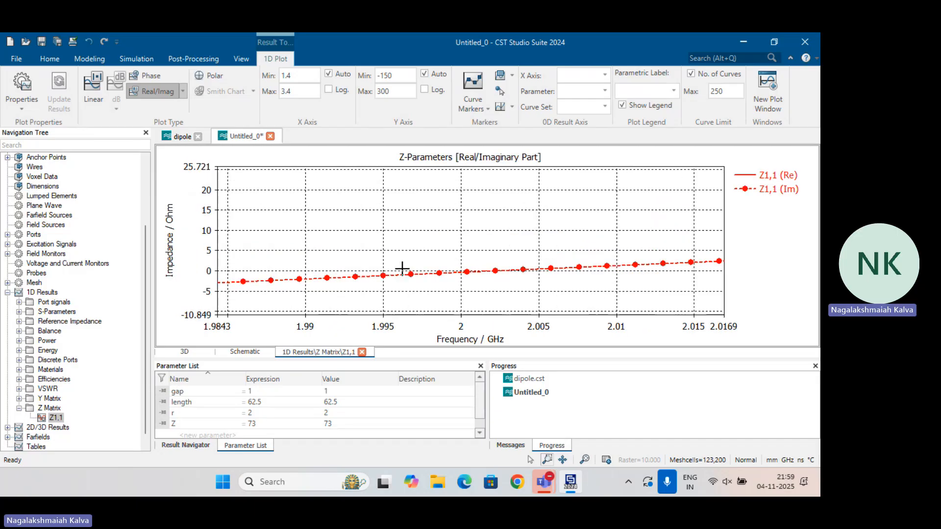
double_click(488, 253)
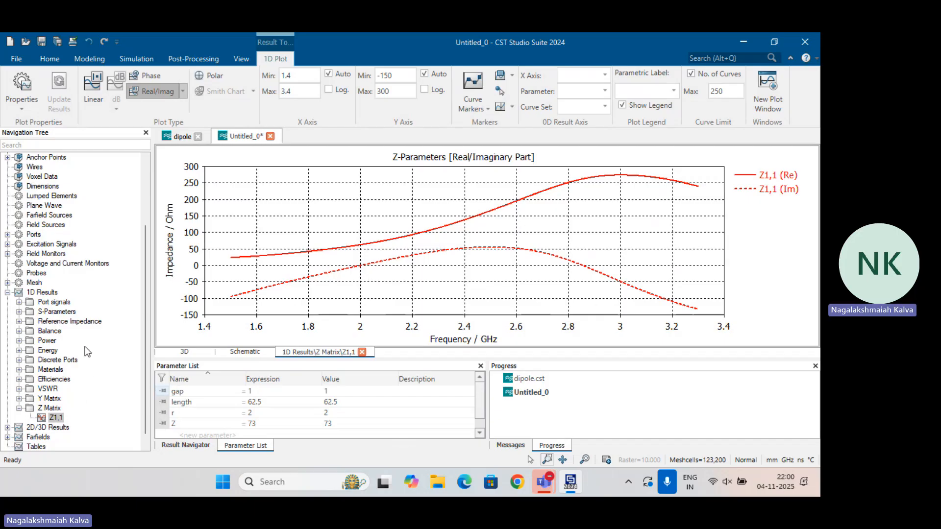
Display the 3D farfield pattern at 2.4 GHz
left_click(7, 427)
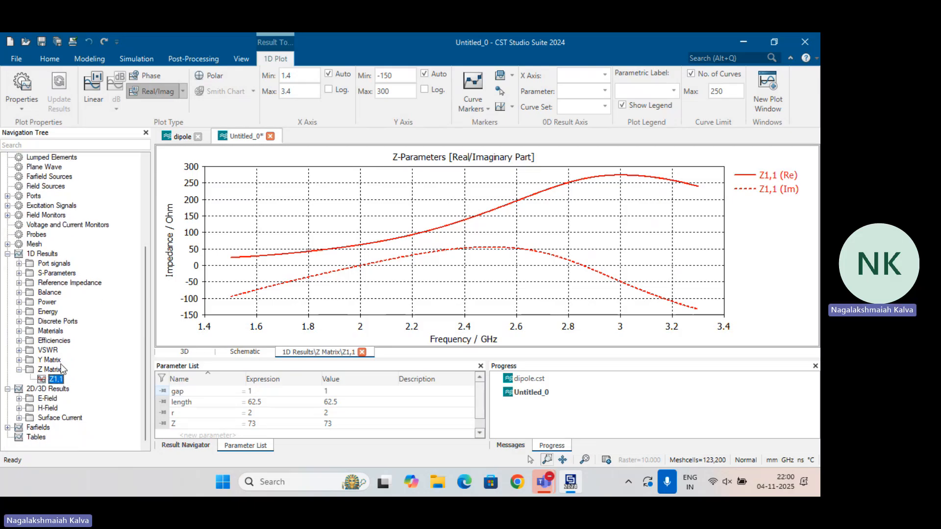
left_click(7, 428)
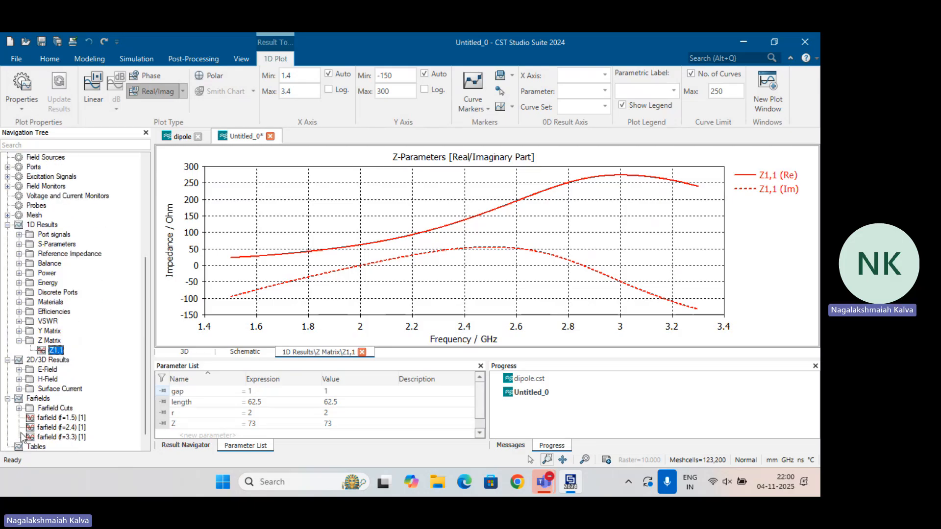
left_click(67, 428)
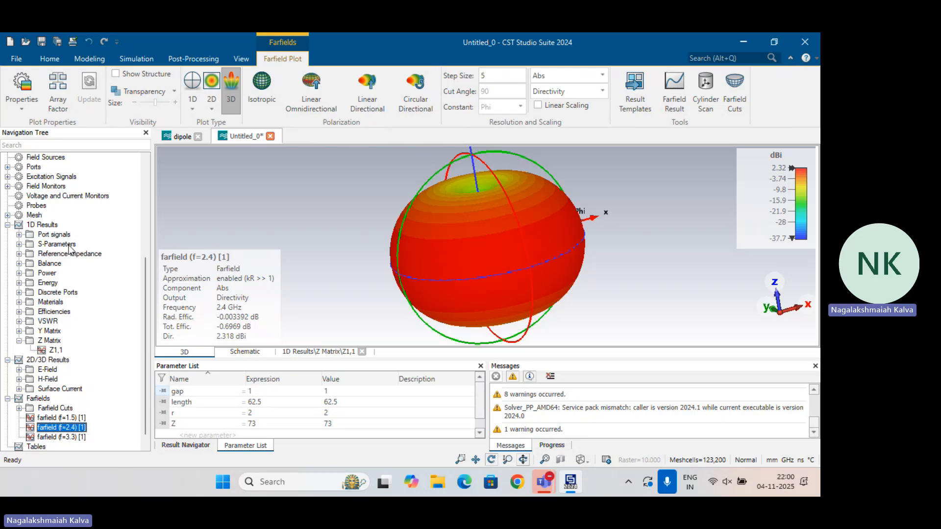
Plot the radiation and total efficiencies on a linear scale
left_click(55, 313)
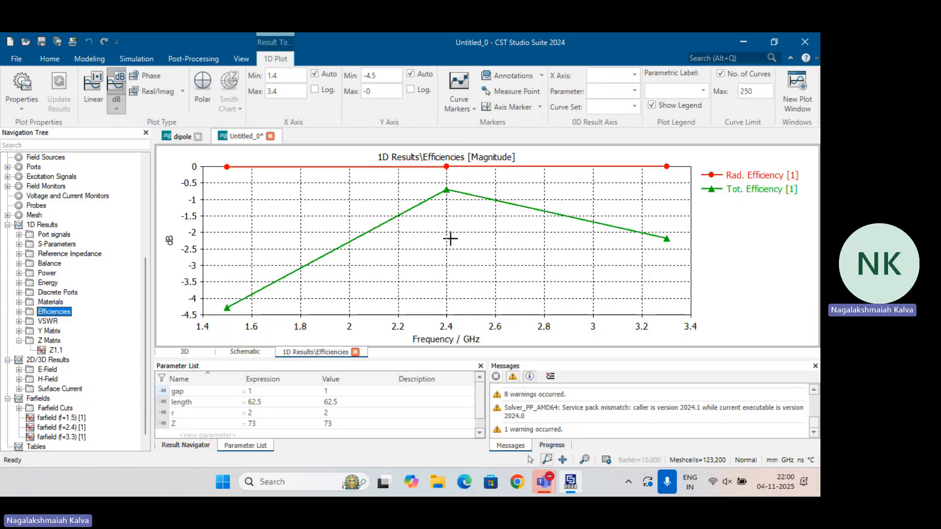
left_click(93, 90)
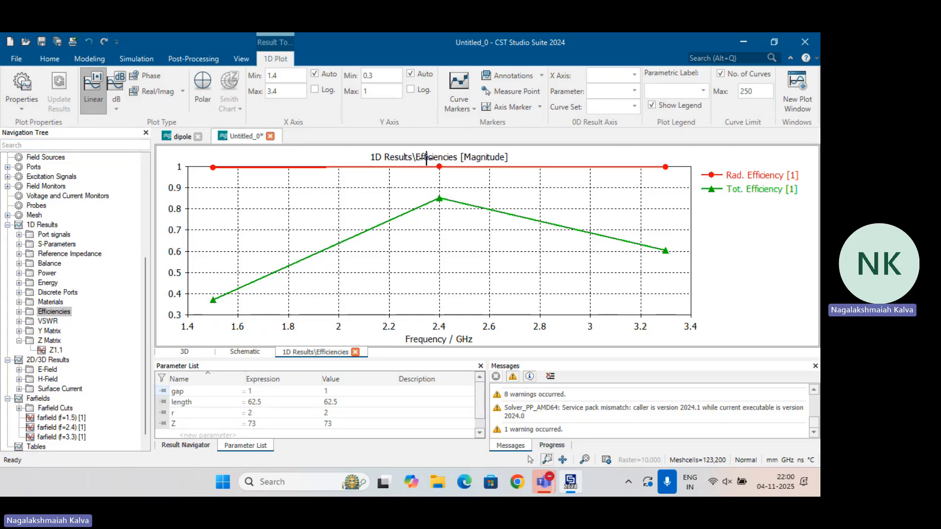
Magnify the efficiency curves between about 2.33 and 2.49 GHz, then restore the full frequency range
left_click_drag(421, 166, 463, 220)
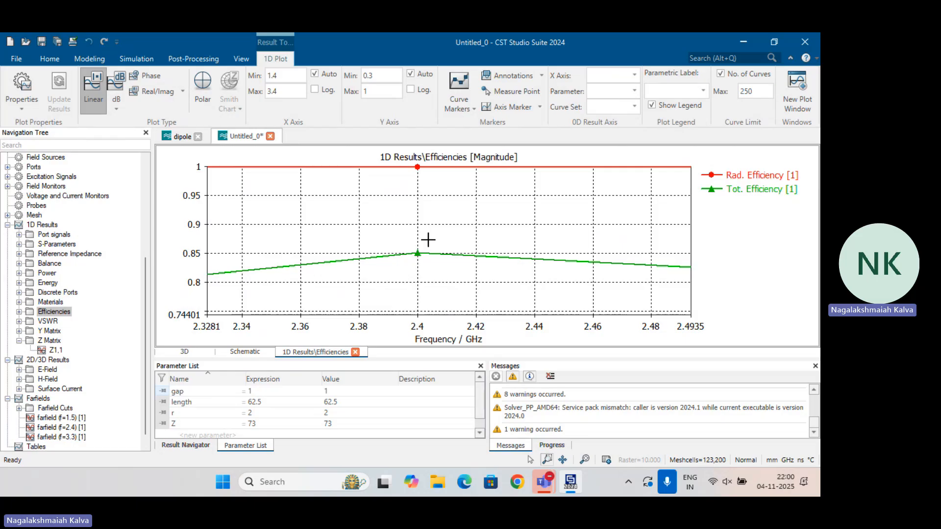
scroll(429, 236, "down", 5)
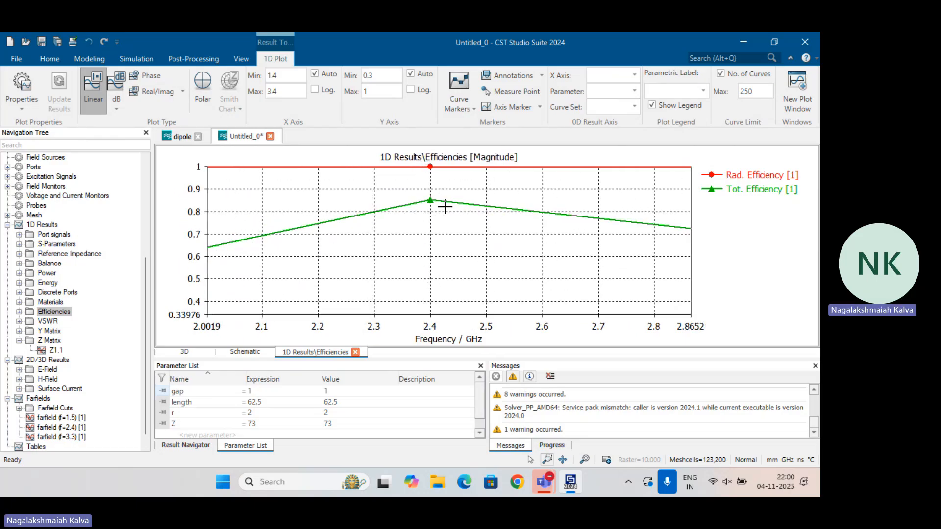
scroll(449, 194, "down", 3)
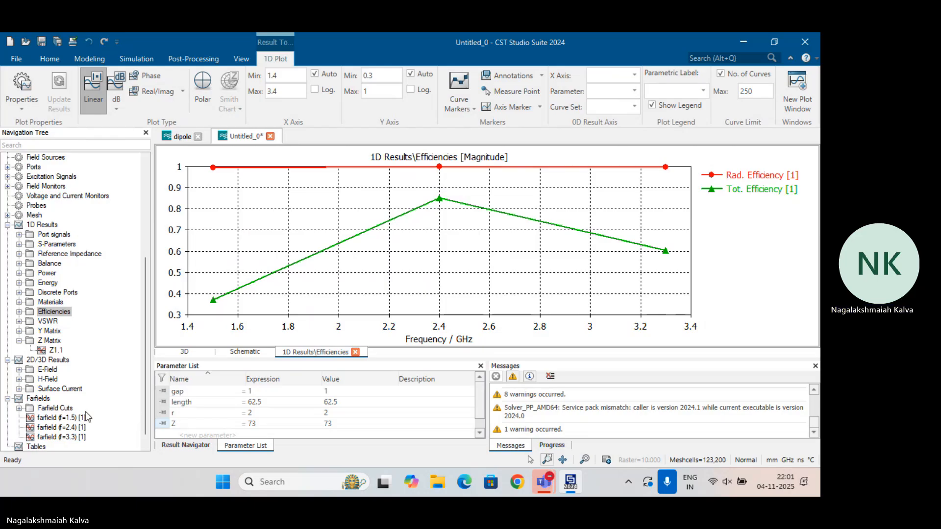
Inspect the 2.4 GHz farfield pattern in 3D from another angle and switch it to a 1D polar plot
left_click(61, 427)
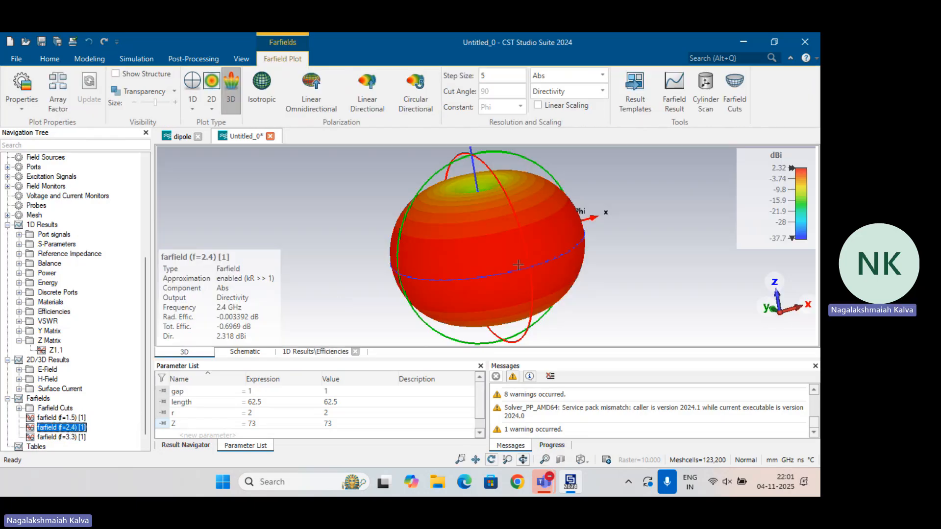
left_click_drag(483, 235, 553, 240)
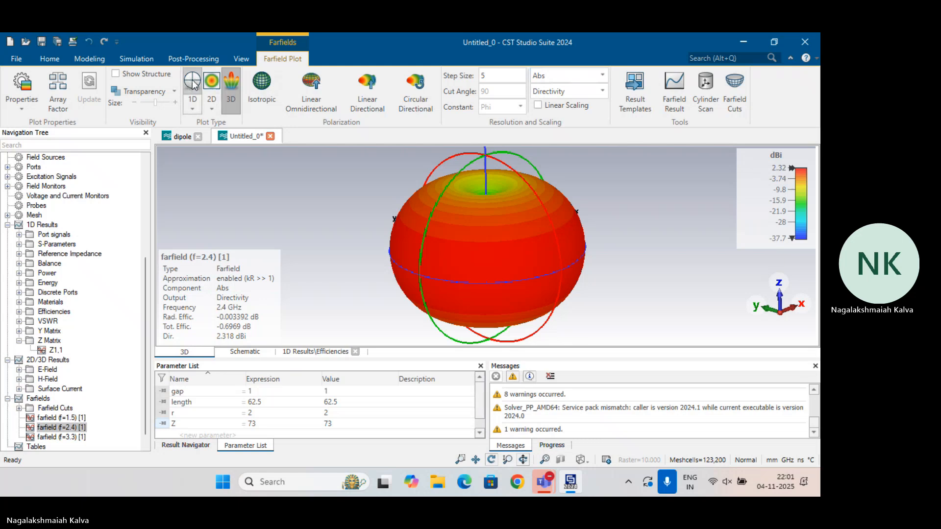
left_click(211, 81)
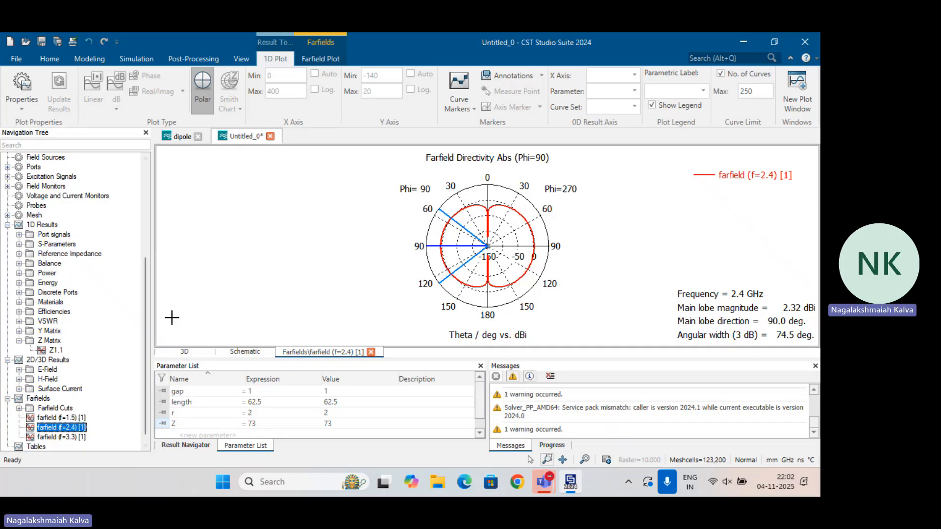
Change the 2.4 GHz farfield directivity cut from polar to a 1D Cartesian plot
left_click(305, 58)
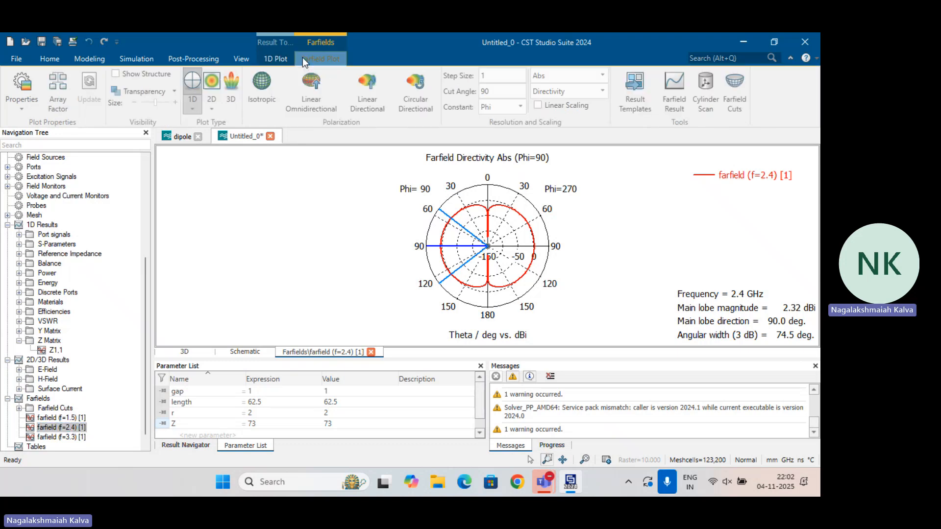
left_click(194, 109)
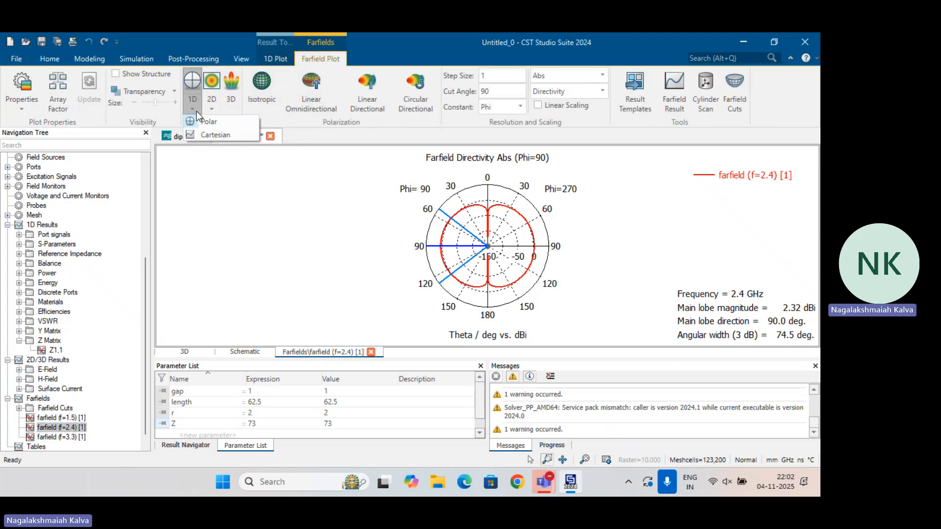
left_click(202, 135)
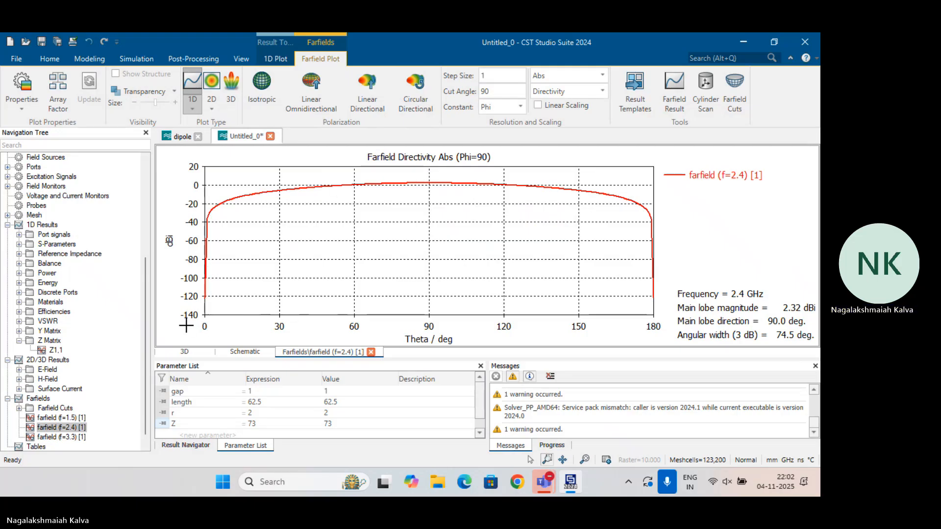
Extend the Cartesian farfield plot to 360 degrees for polar angles, with the range from -180 to +180 degrees
right_click(423, 215)
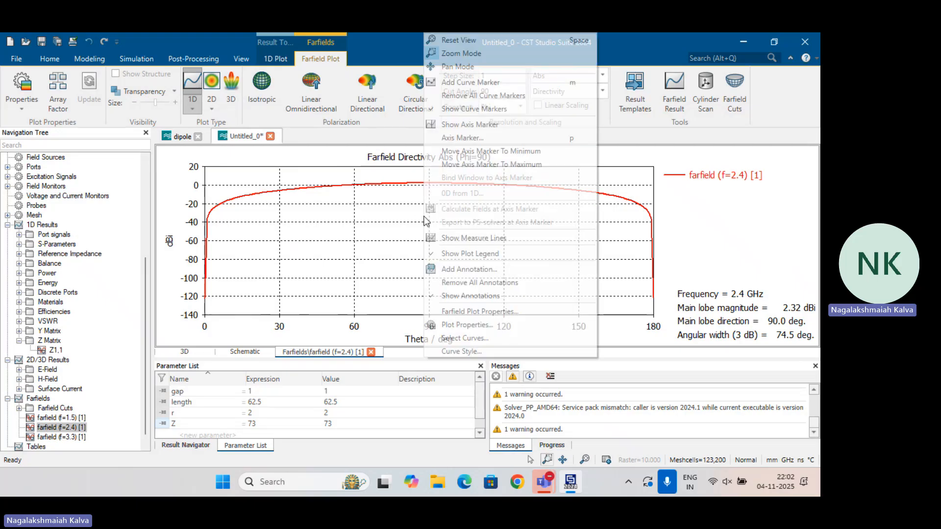
left_click(479, 311)
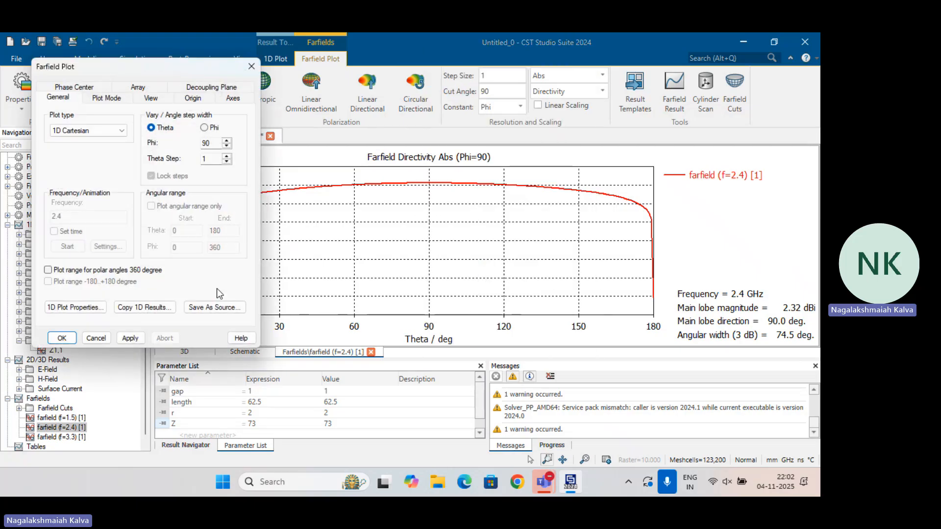
left_click(48, 270)
left_click(47, 281)
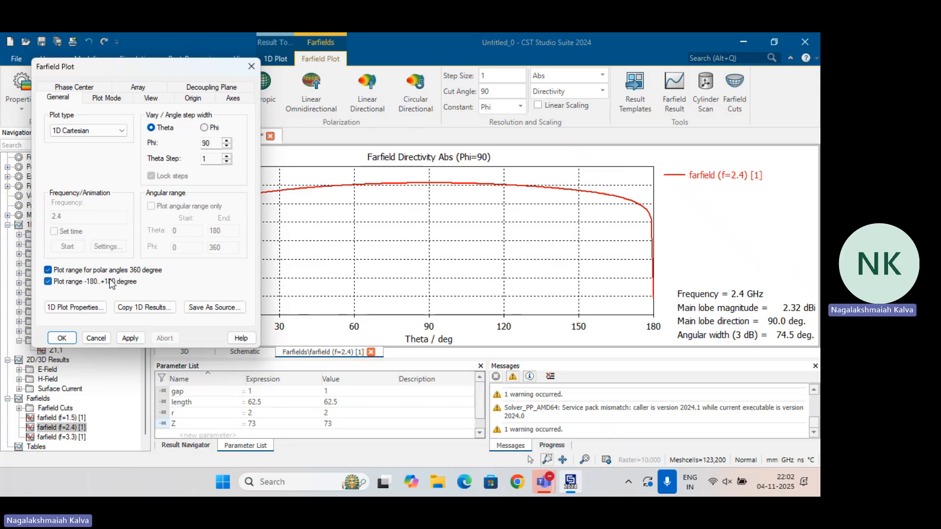
left_click(126, 338)
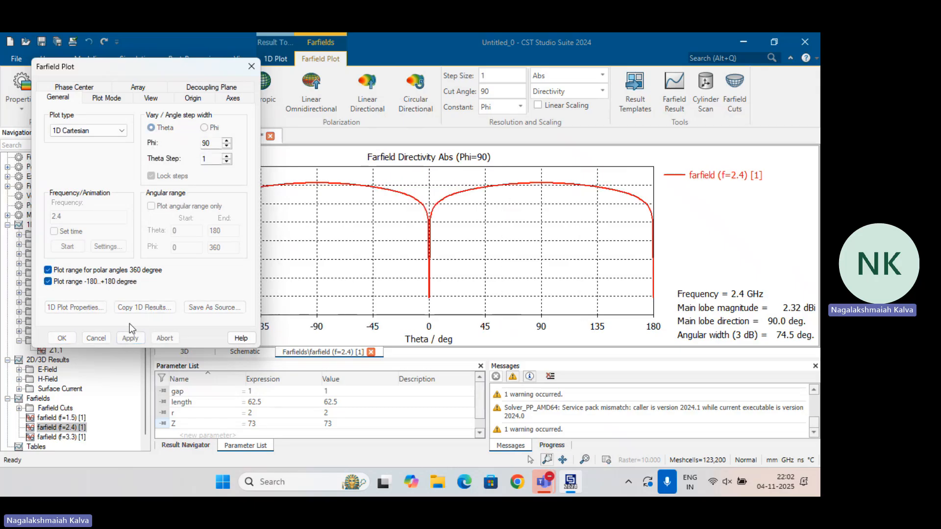
left_click(243, 66)
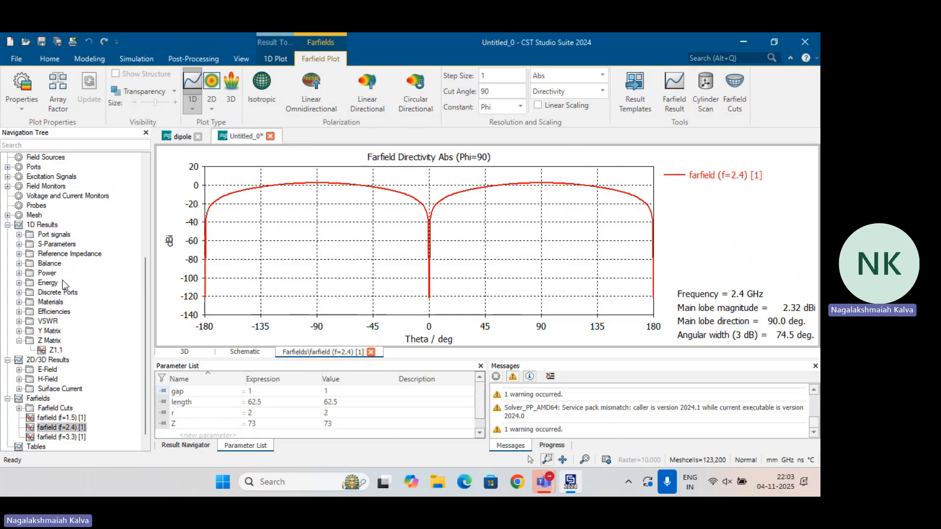
View component1 in the 3D model and display the S-parameter magnitude plot
scroll(65, 338, "up", 5)
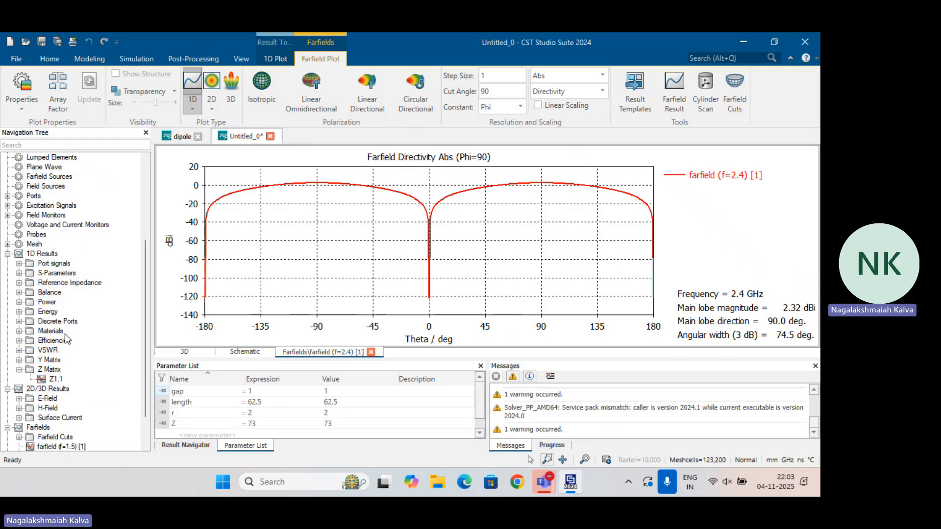
left_click(56, 167)
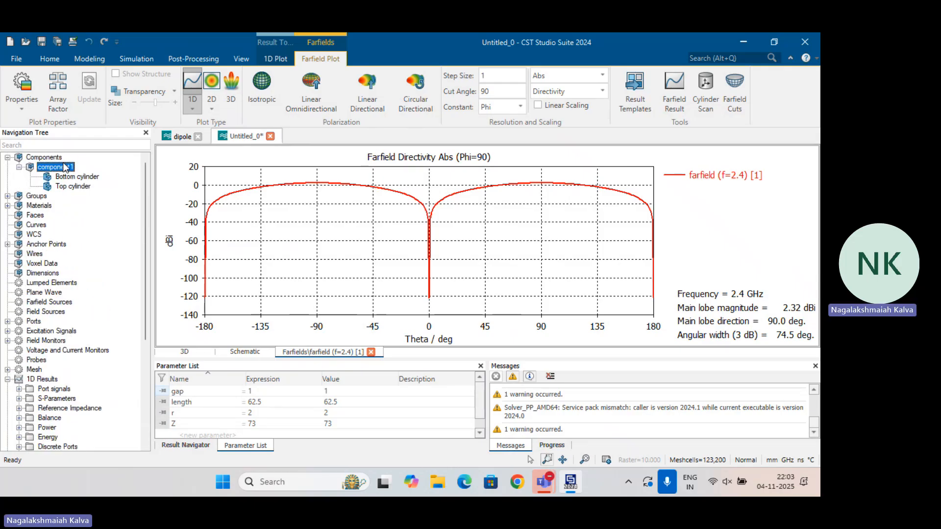
left_click(69, 398)
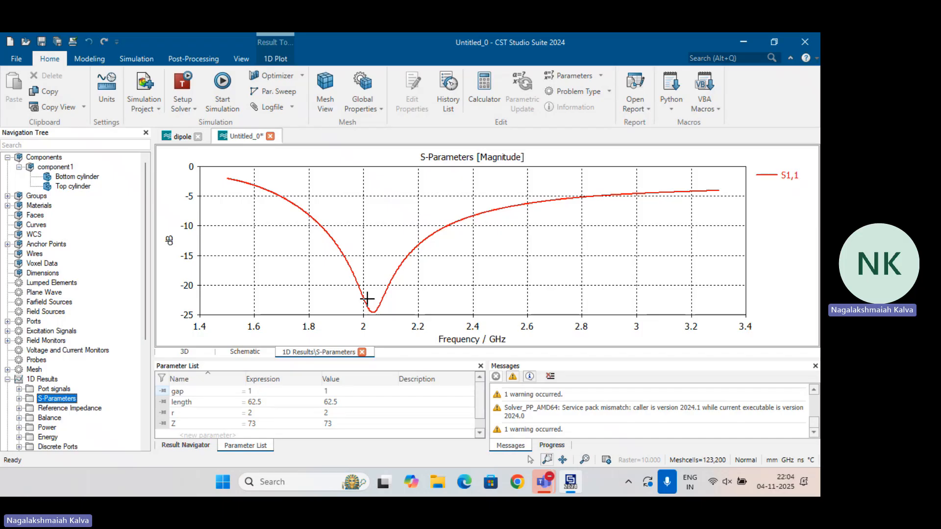
Set the length parameter to 52.6, delete the current results while keeping the parametric ones, and rerun the simulation
double_click(277, 403)
key("BackSpace")
key("BackSpace")
key("BackSpace")
key("BackSpace")
type("52.")
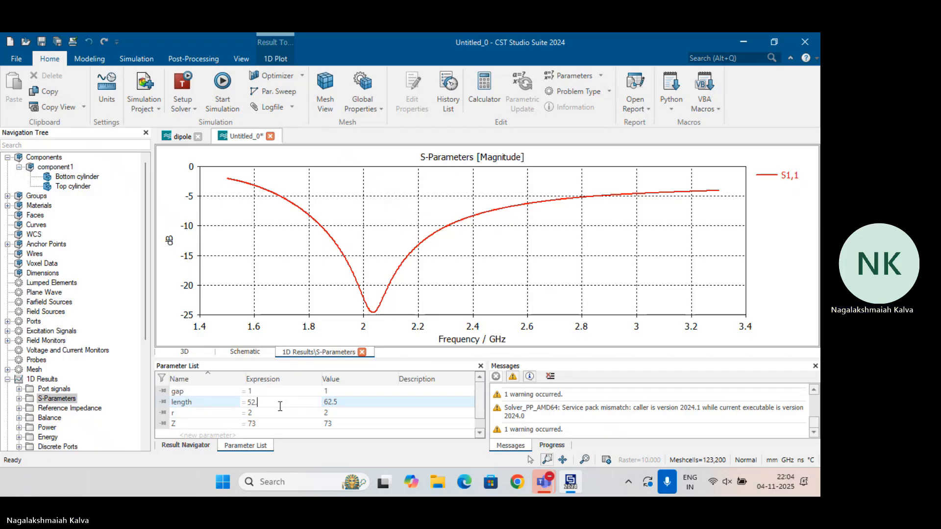
type("6")
key("Return")
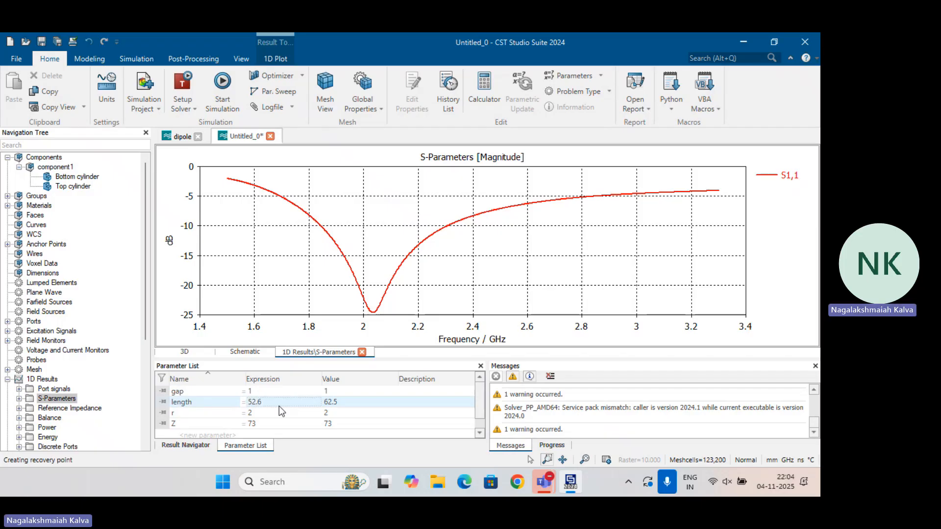
left_click(336, 307)
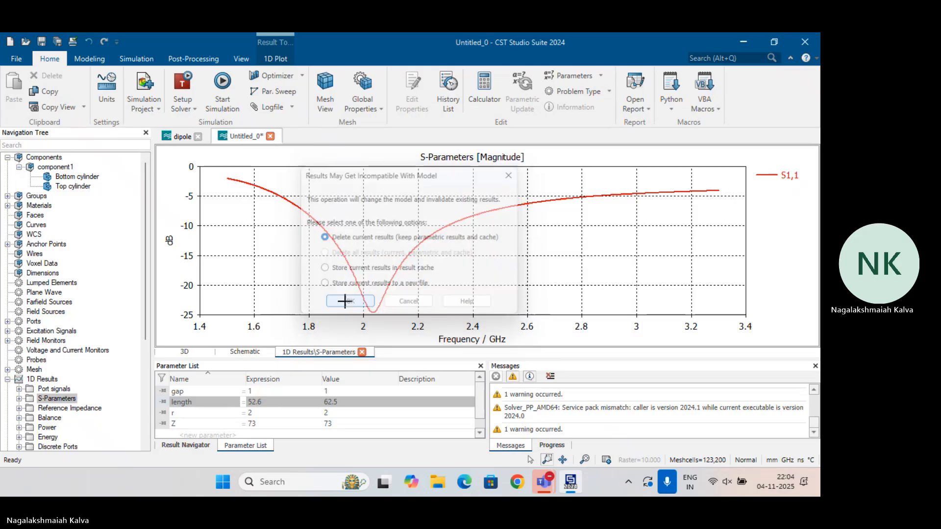
left_click(224, 85)
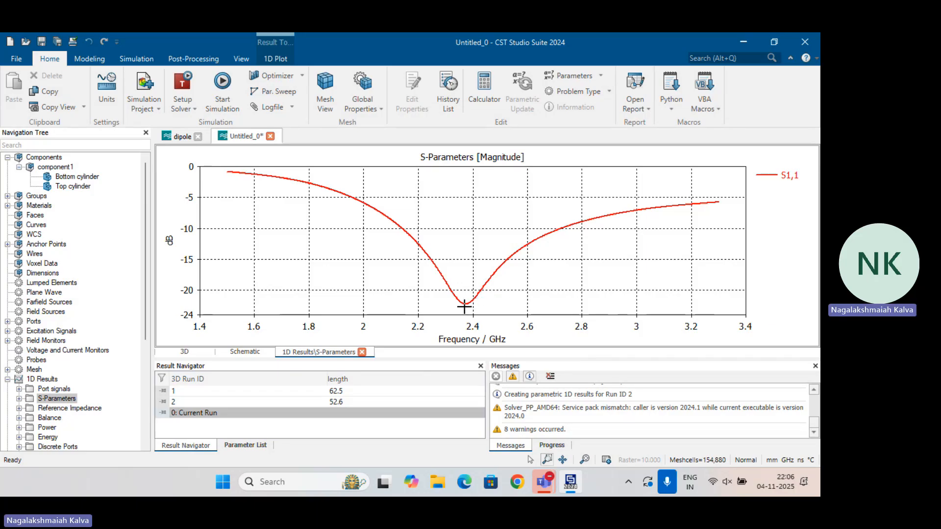
Open the Windows Calculator, compute 62.5 × 2.02 ÷ 2.4 for the scaled dipole length, and close it
key("super")
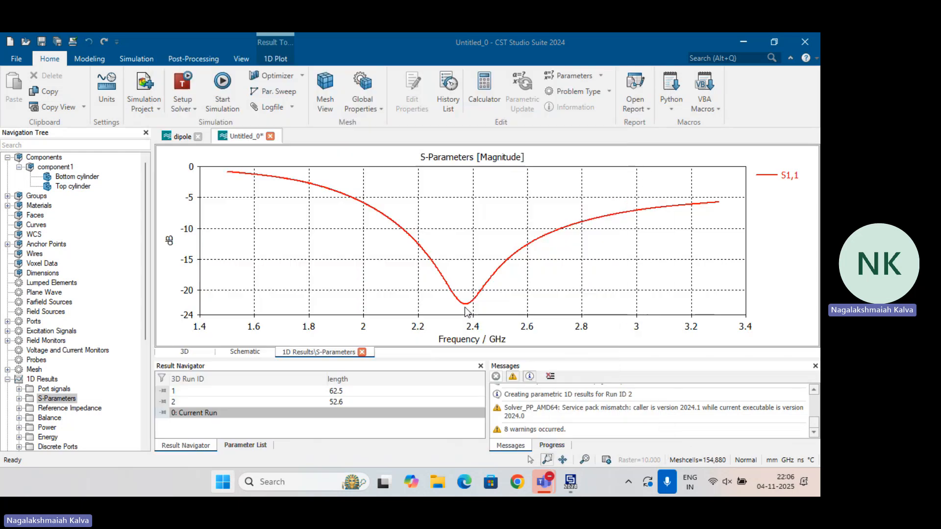
type("cal")
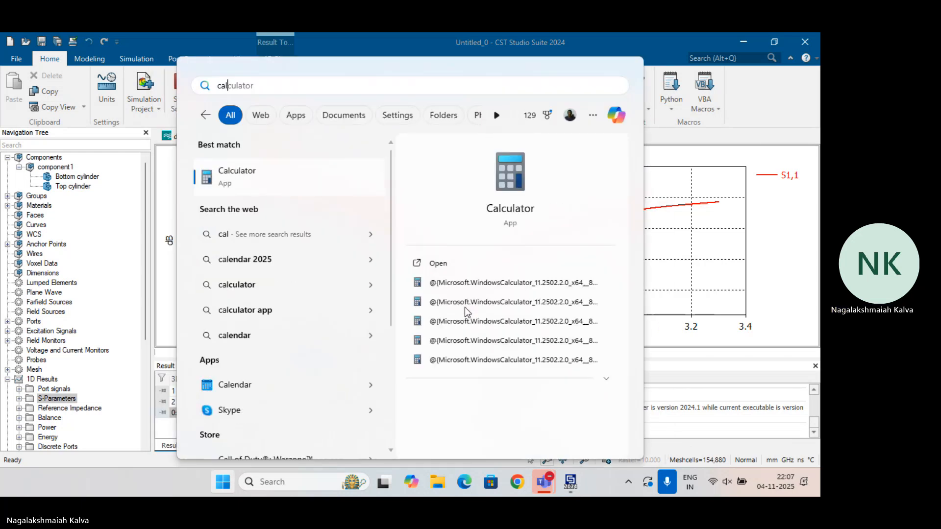
key("Return")
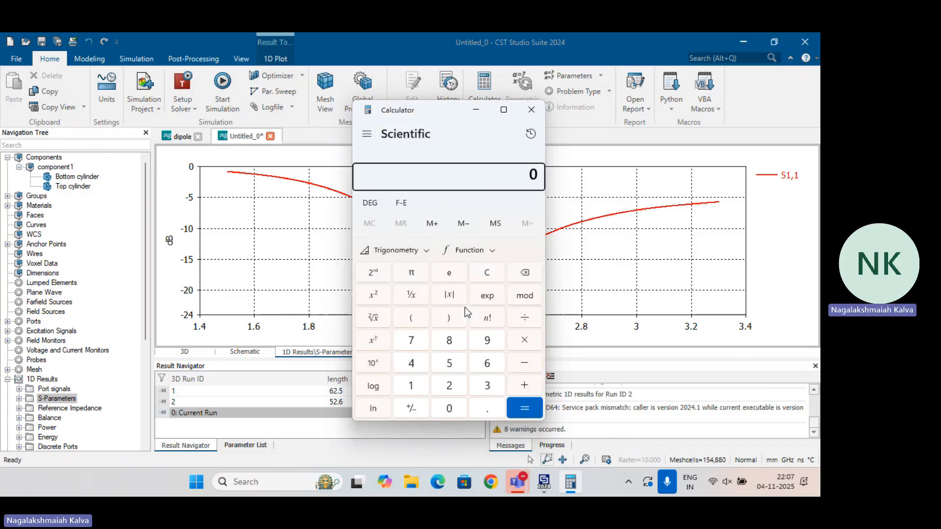
type("62.5")
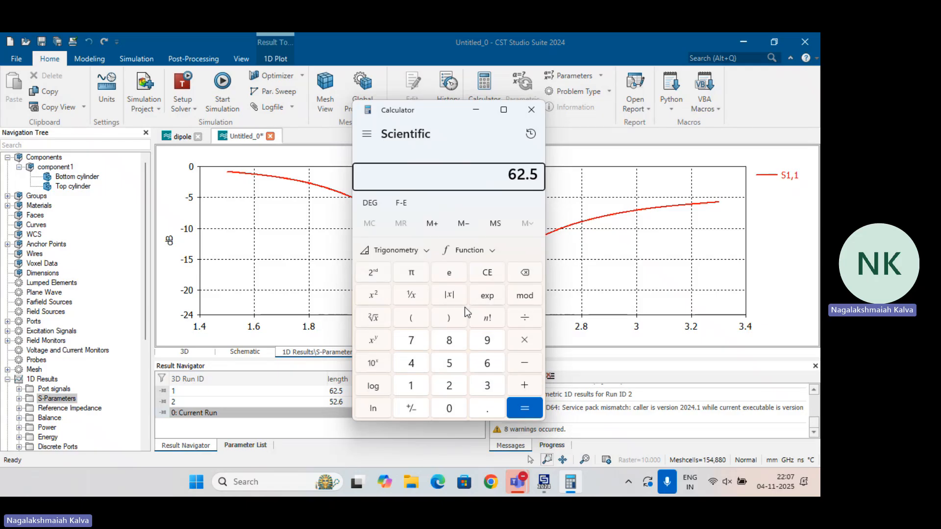
type("*")
type("2.02")
key("Return")
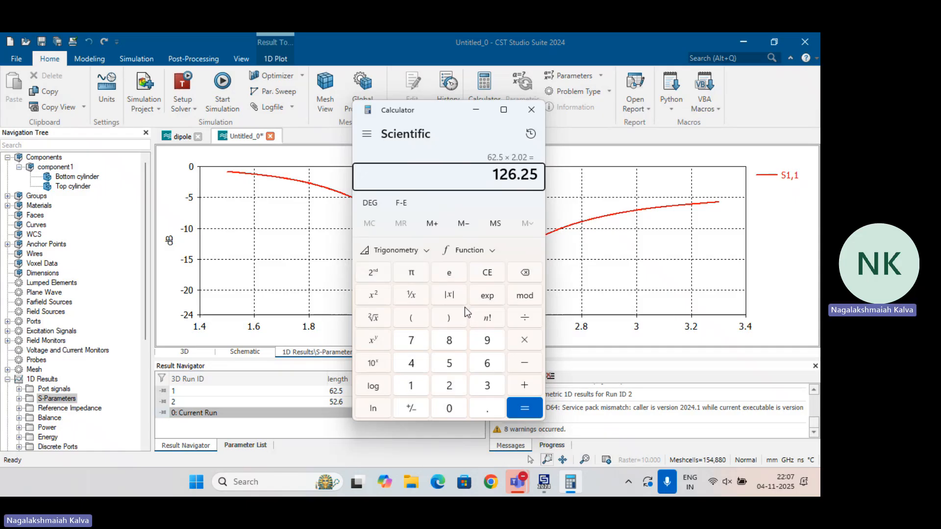
type("/2.4")
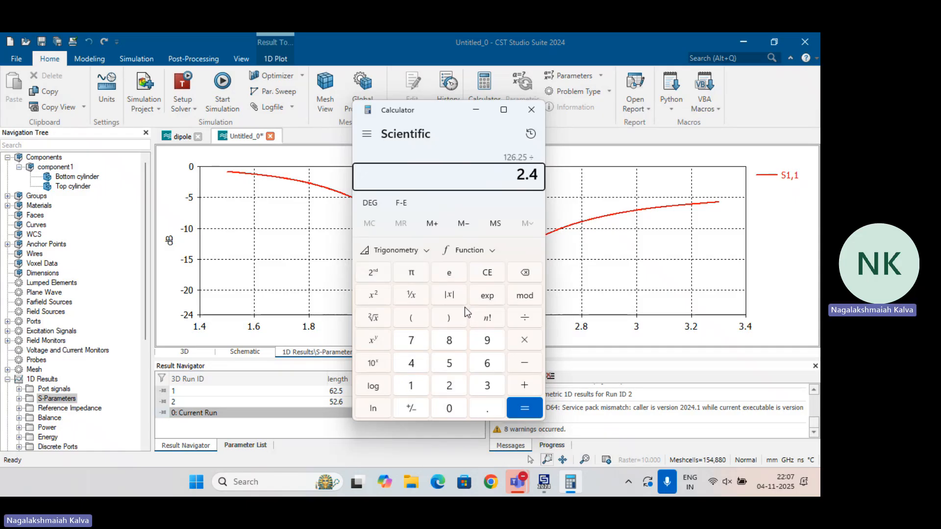
key("Return")
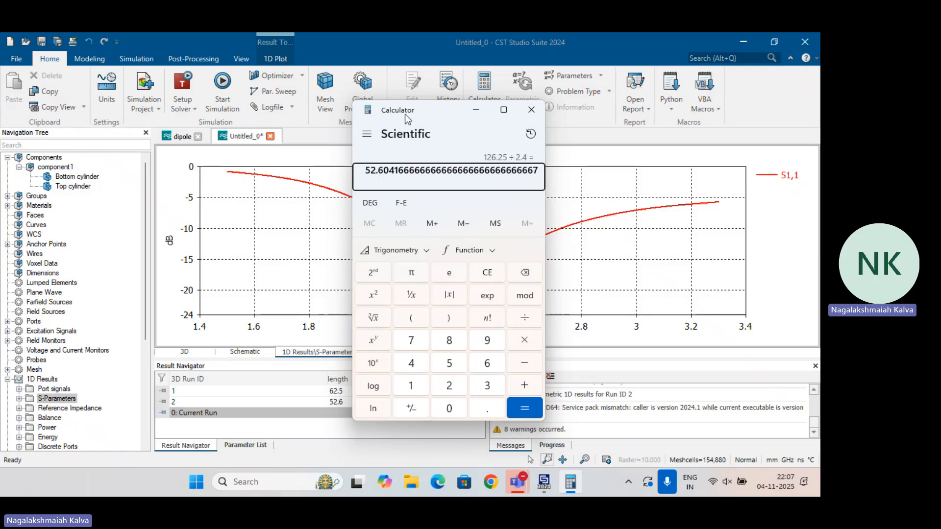
left_click_drag(411, 115, 566, 120)
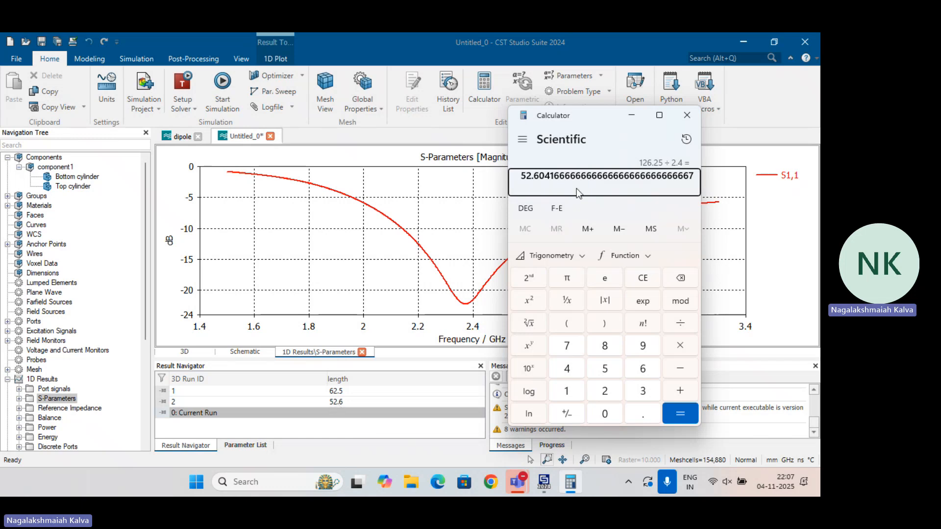
left_click(687, 114)
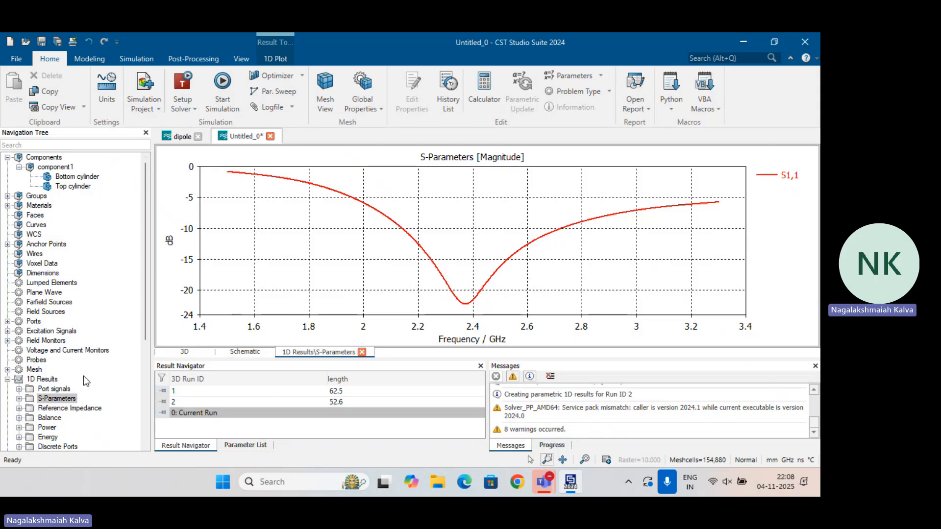
Set the impedance parameter Z to 50, storing the current results in the result cache
scroll(83, 375, "down", 1)
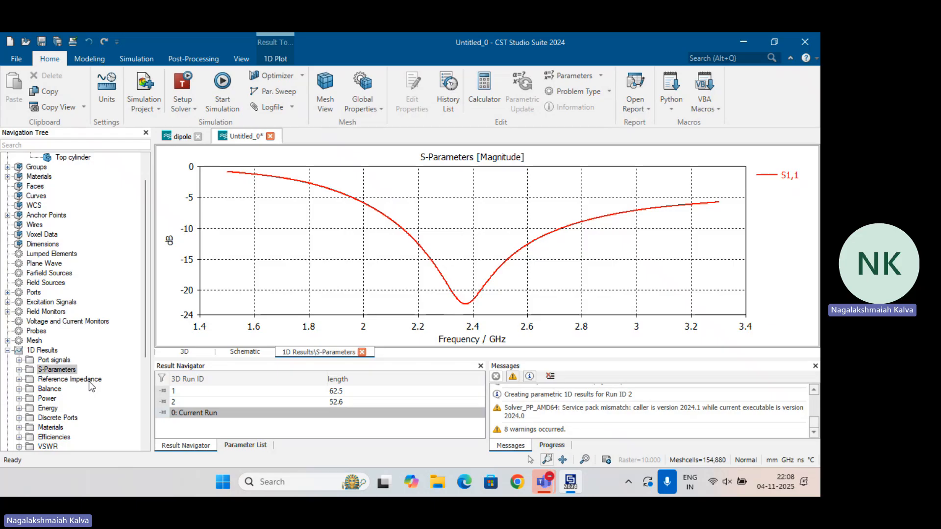
left_click(243, 445)
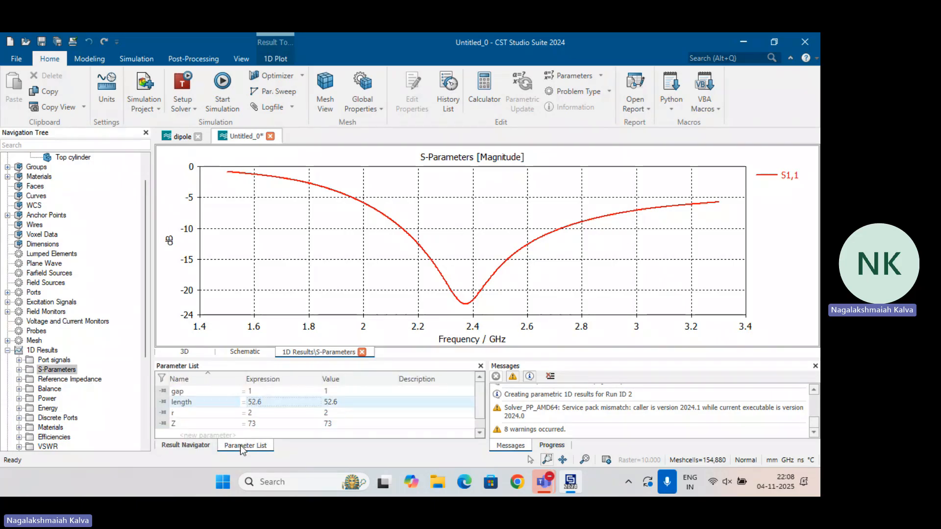
double_click(260, 424)
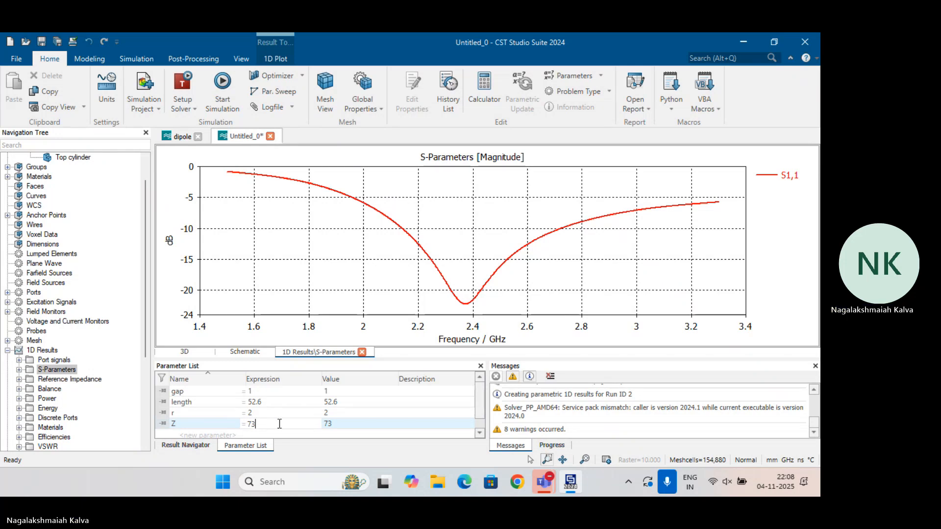
key("BackSpace")
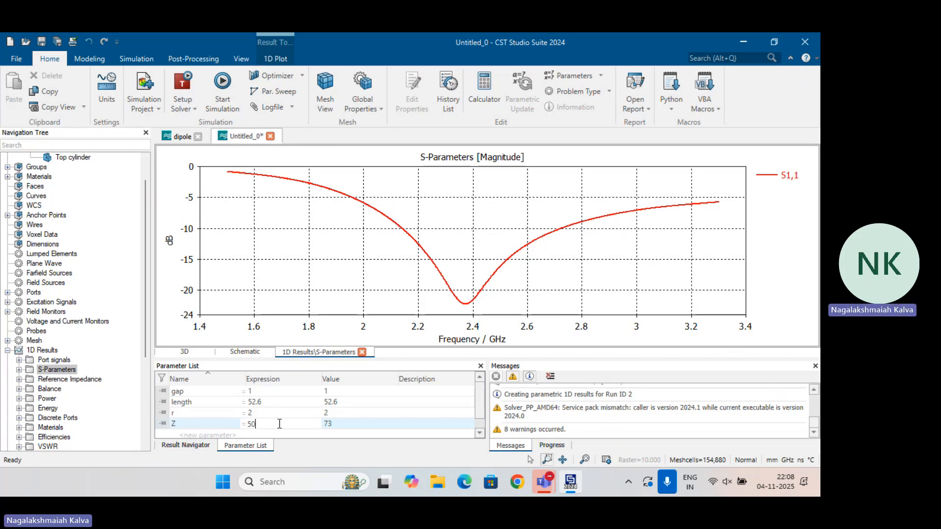
key("Return")
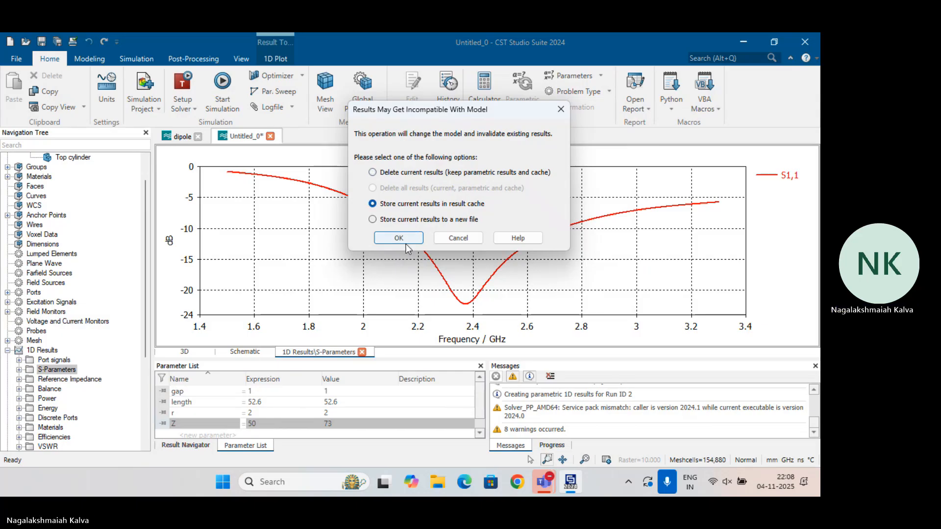
left_click(375, 243)
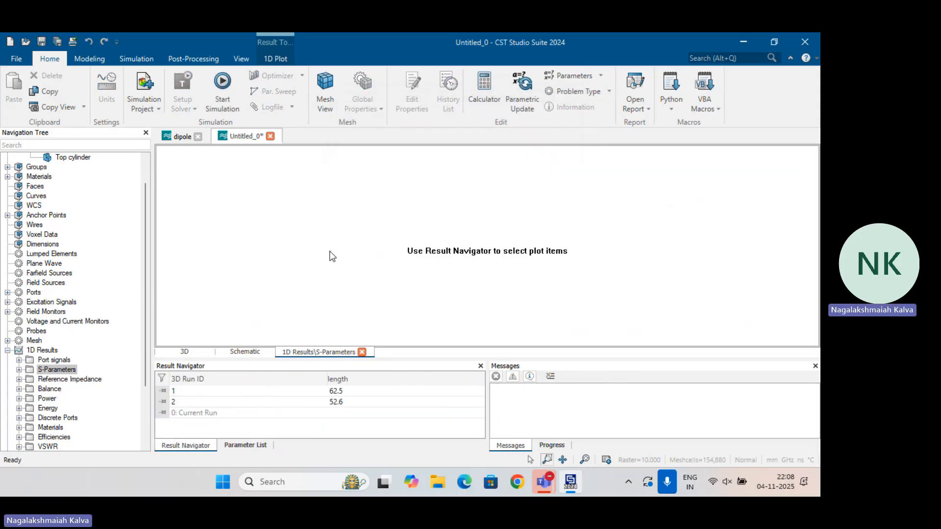
Run the simulation with the updated impedance and overlay the S-parameter magnitude curves of runs 2 and 3
left_click(222, 93)
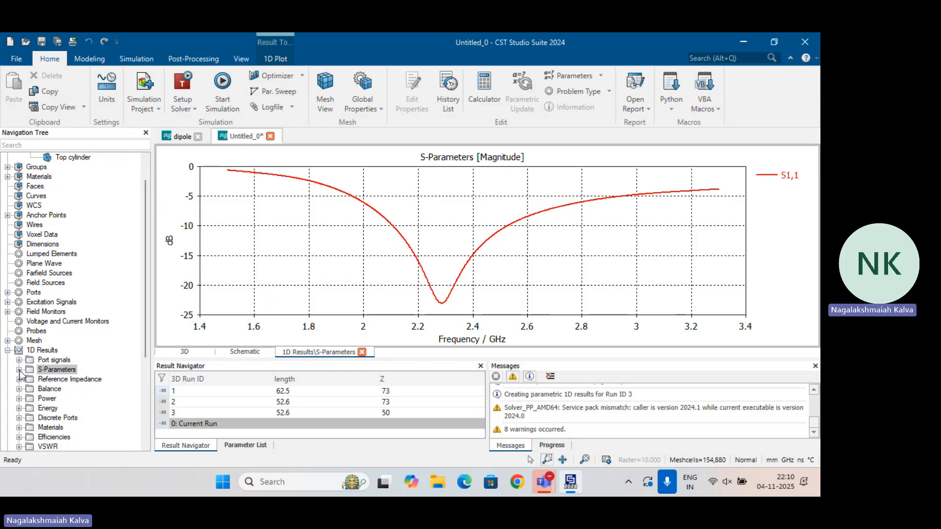
left_click(286, 413)
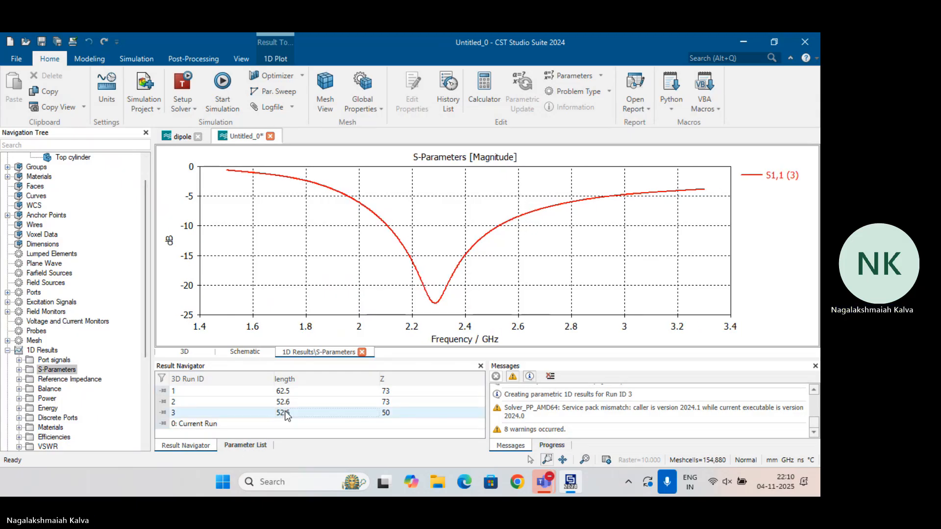
left_click(292, 402, "ctrl")
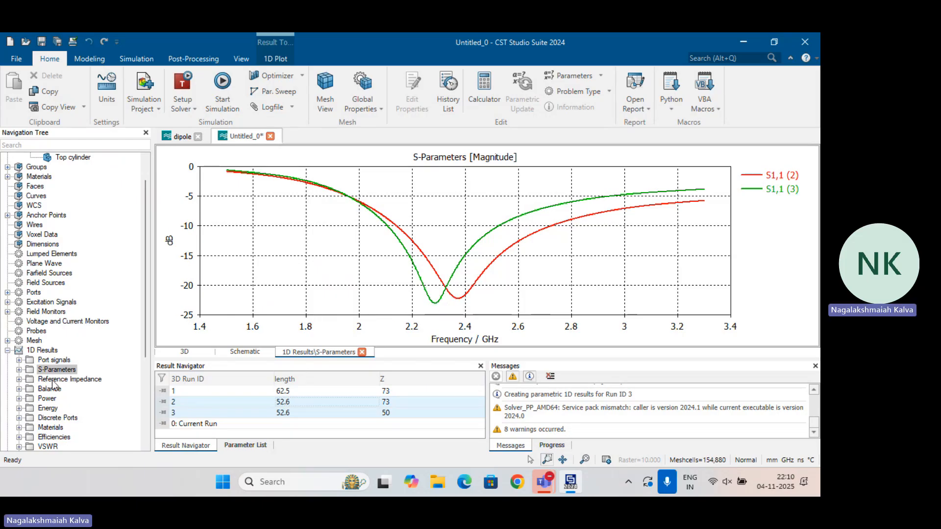
Display the Z1,1 real and imaginary parts for runs 2 and 3 and examine the impedance near the resonant frequency
scroll(66, 368, "down", 5)
left_click(55, 340)
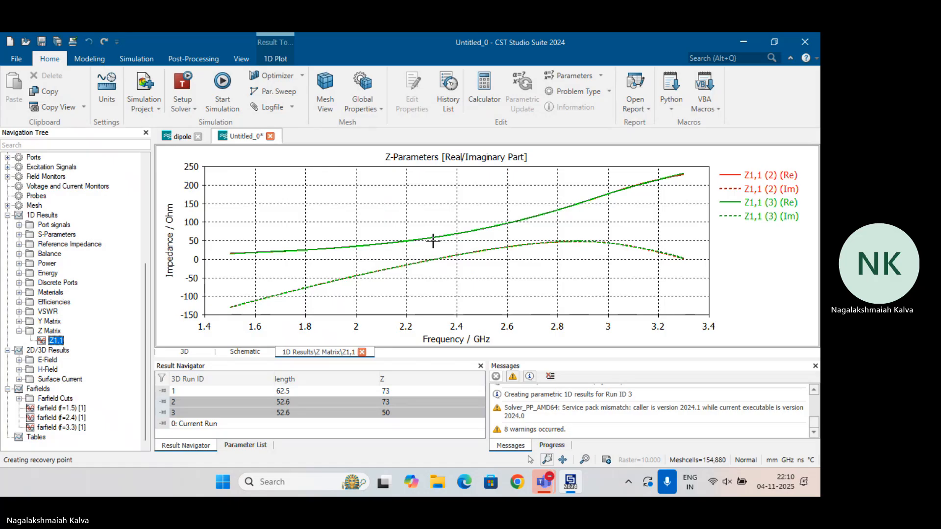
left_click_drag(390, 225, 456, 289)
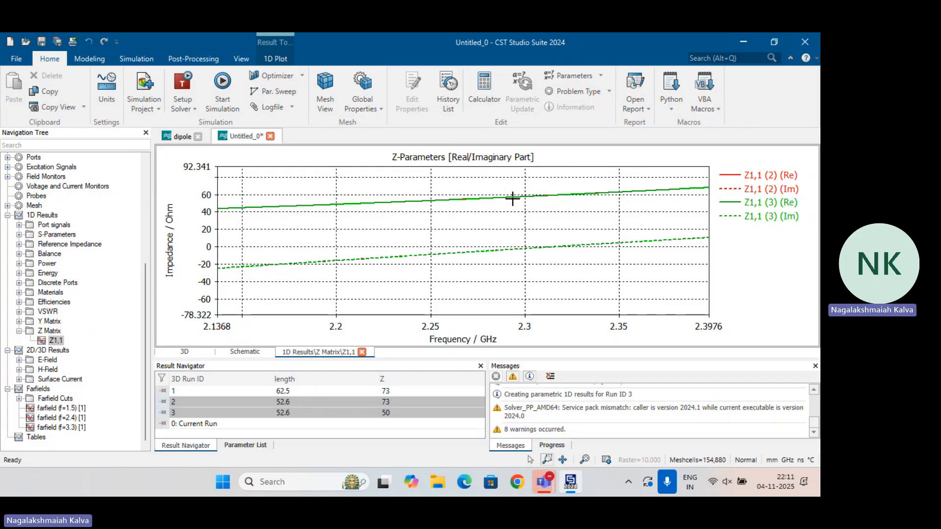
left_click_drag(545, 184, 636, 212)
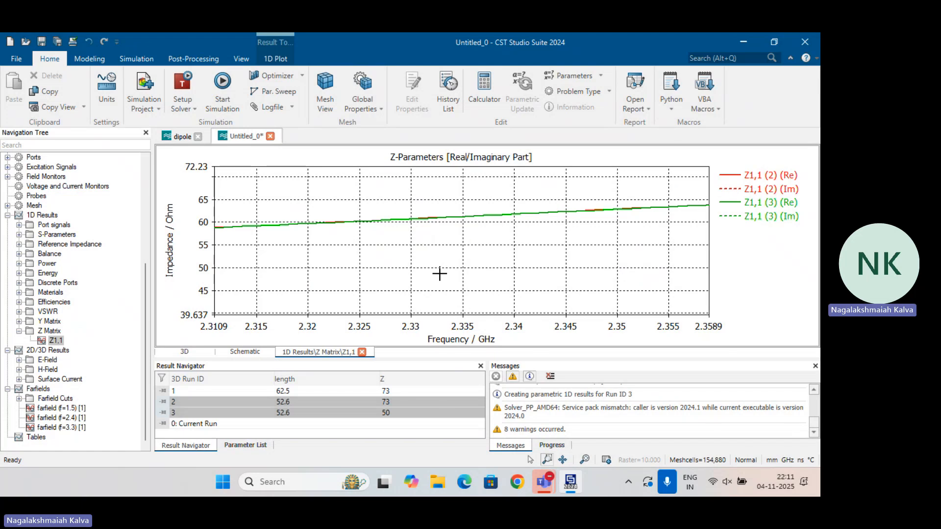
double_click(403, 216)
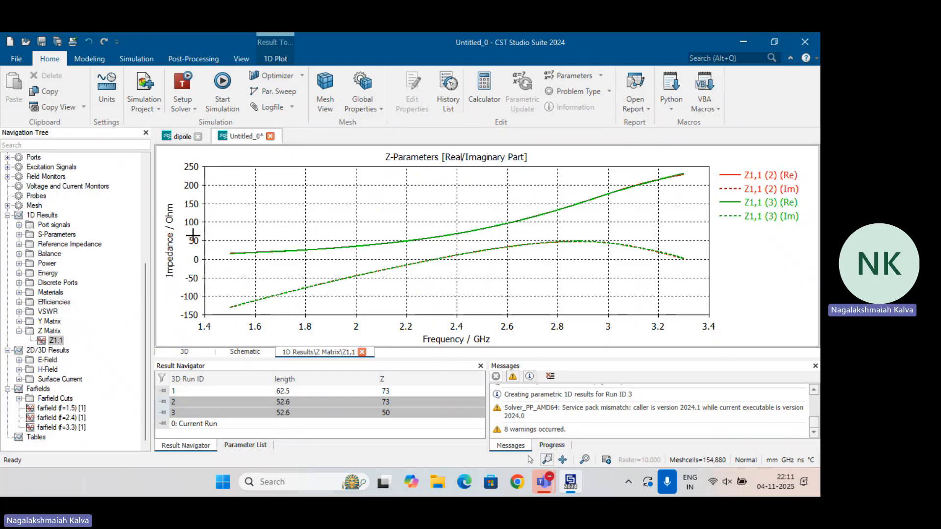
left_click_drag(192, 235, 471, 245)
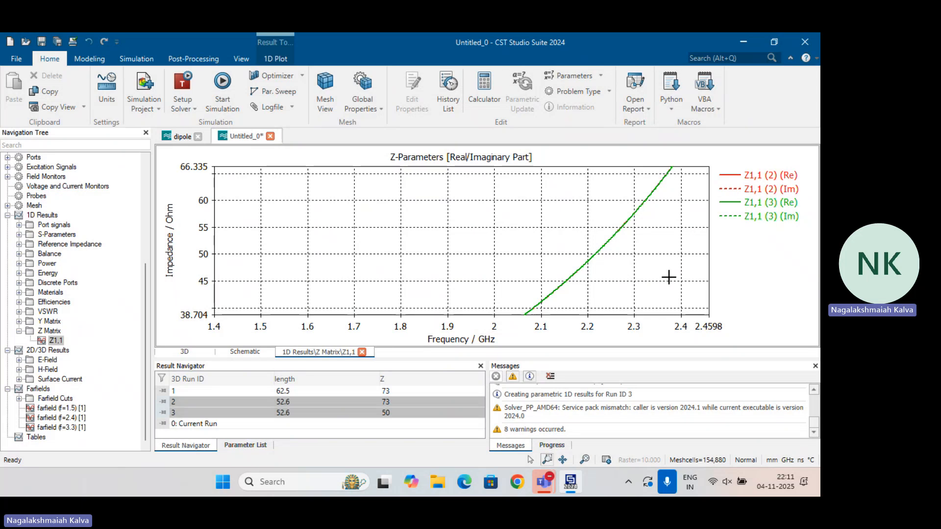
double_click(542, 301)
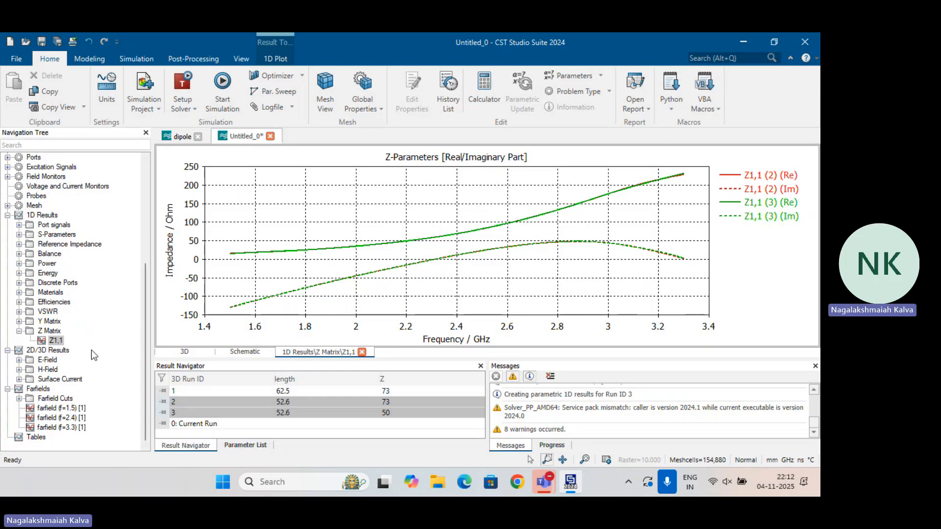
Compare the S-parameter, Z1,1, reference impedance and Z-matrix magnitude plots of runs 2 and 3, returning to the S-parameters
left_click(56, 236)
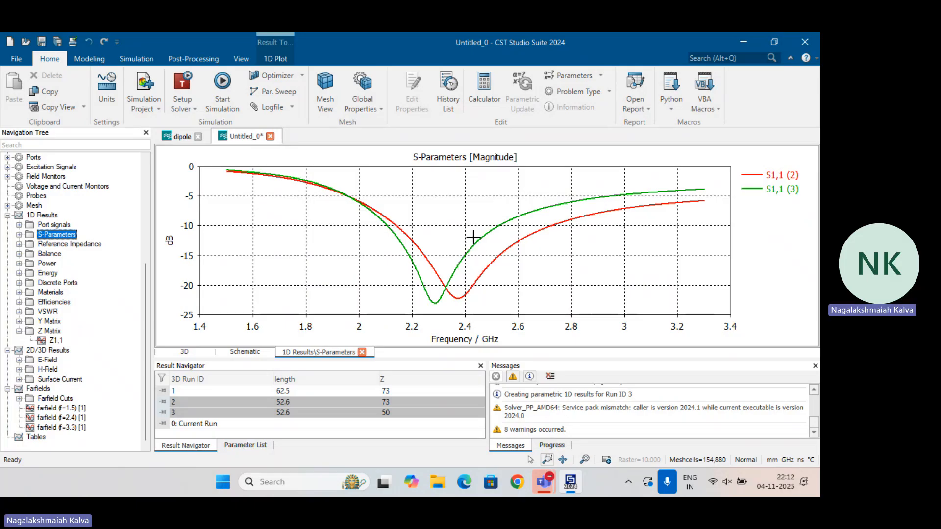
left_click(467, 298)
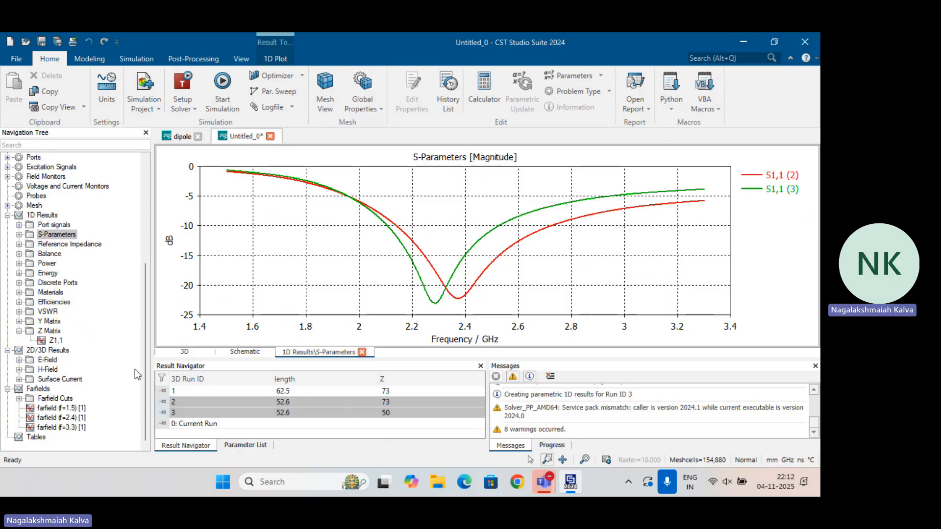
left_click(55, 341)
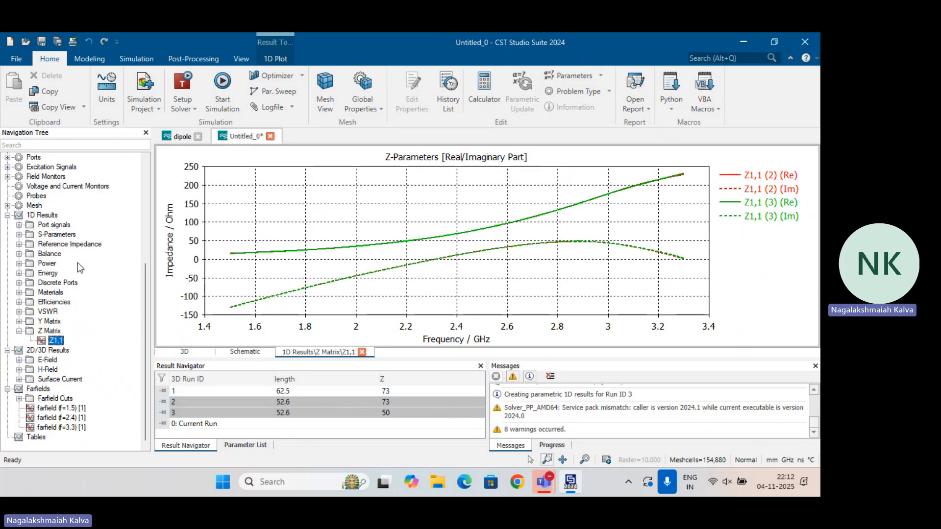
left_click(82, 245)
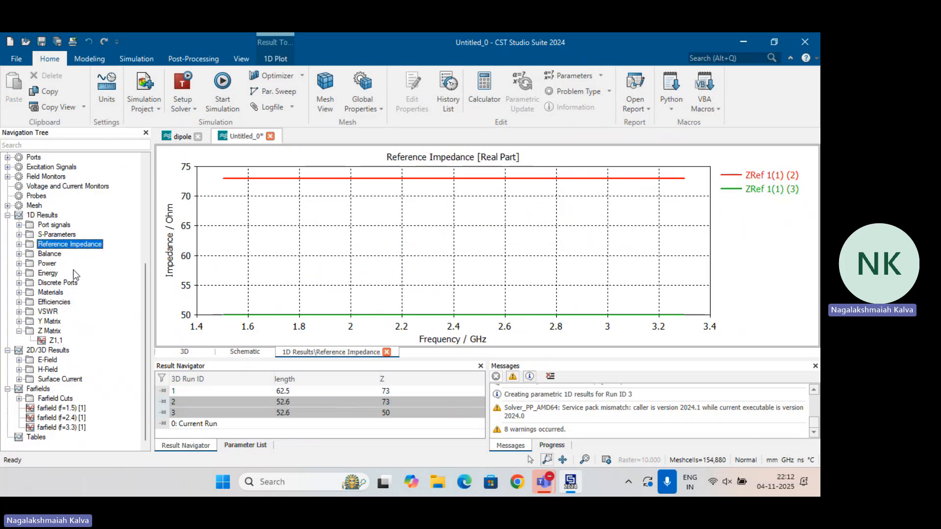
left_click(54, 332)
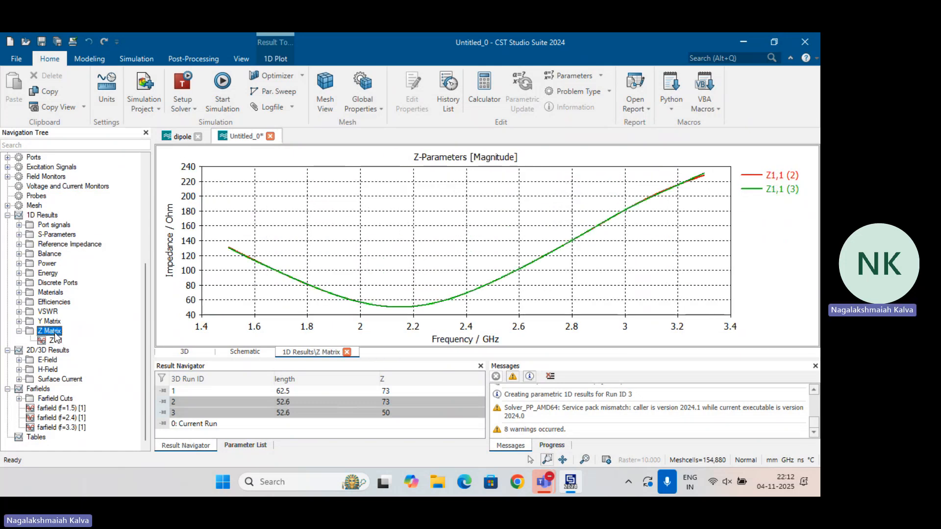
left_click(71, 236)
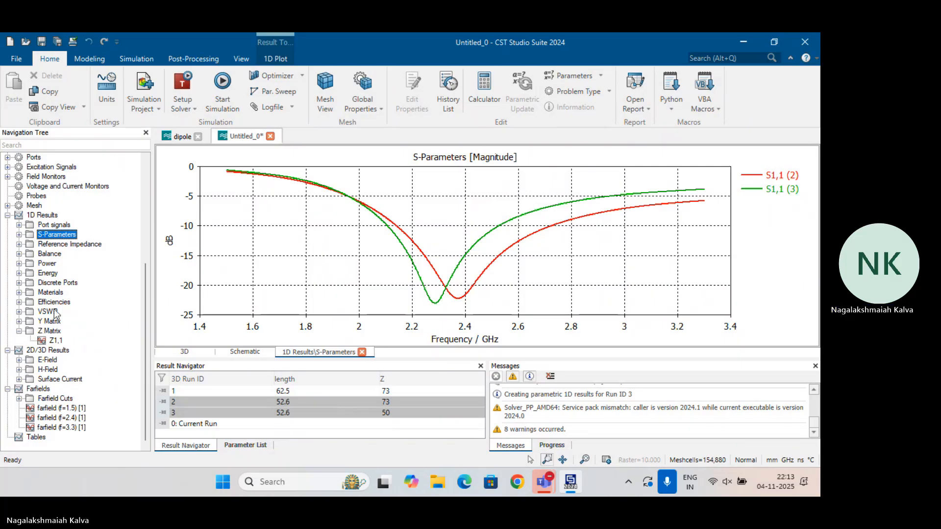
scroll(66, 306, "up", 4)
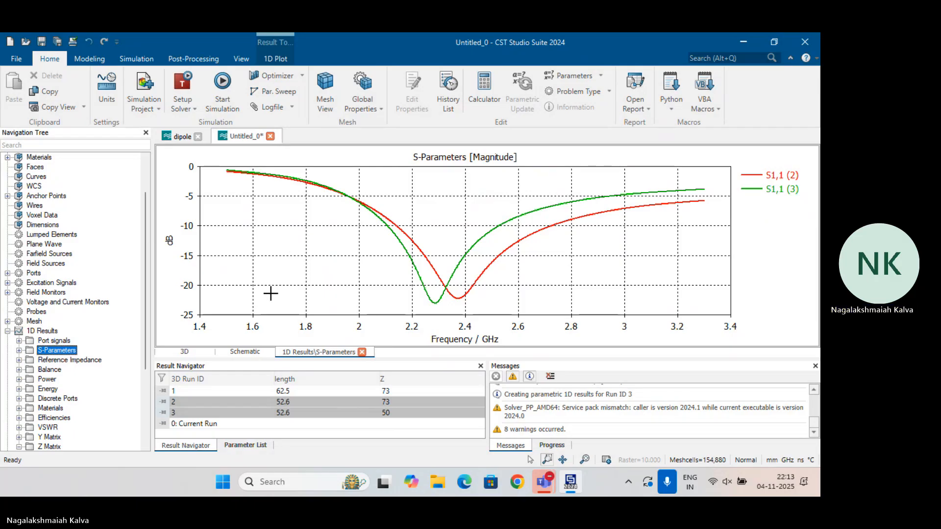
left_click(480, 54)
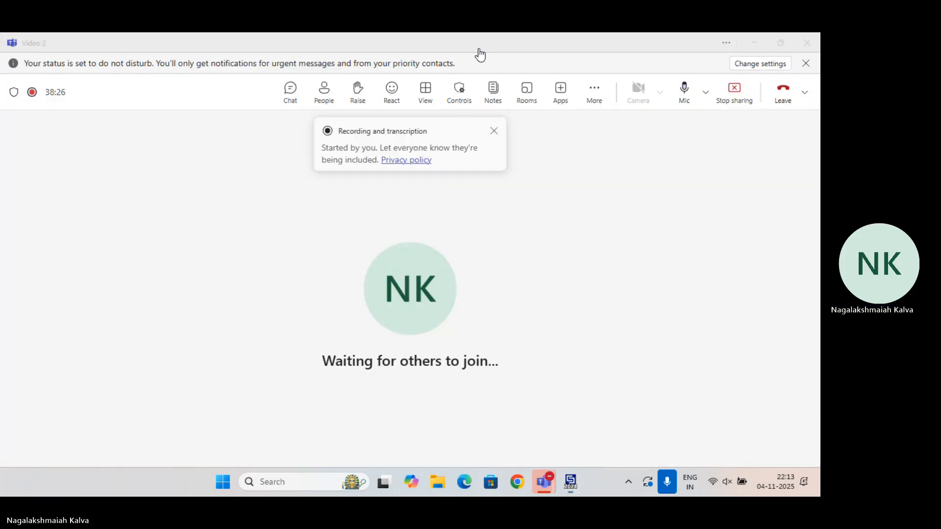